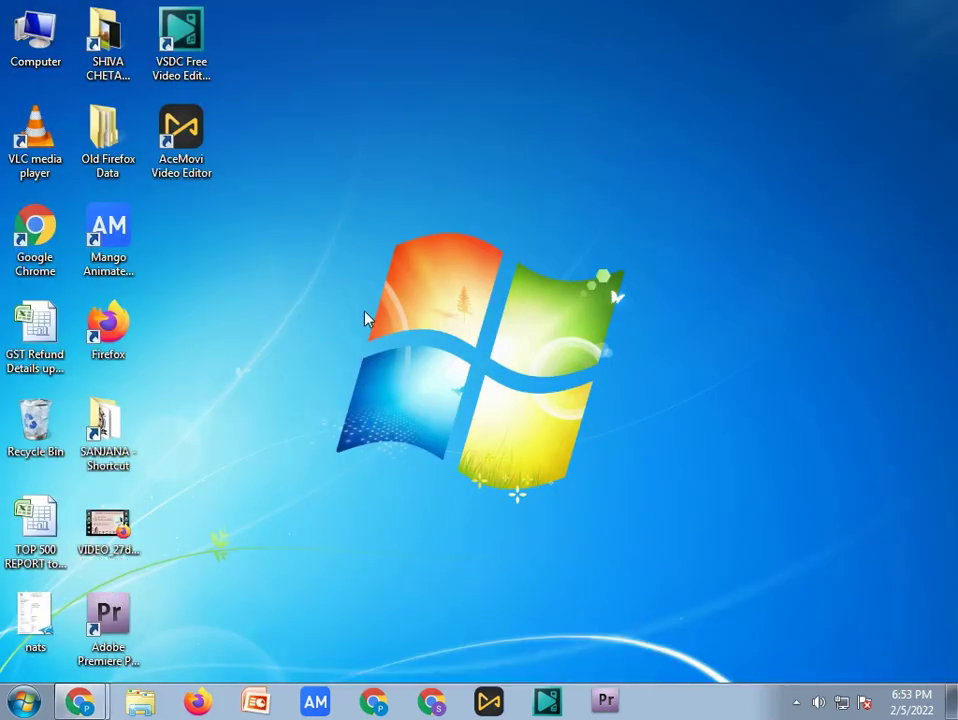
Refresh the Windows desktop and launch VSDC Video Editor from the taskbar.
{"action": "right_click", "coordinate": [364, 318]}
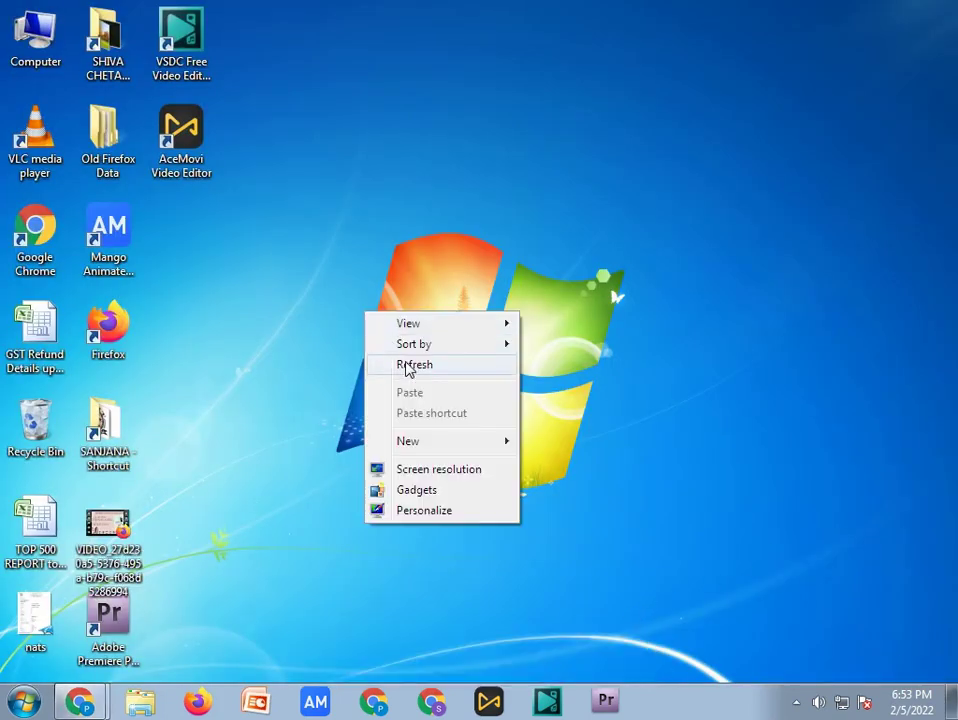
{"action": "left_click", "coordinate": [406, 367]}
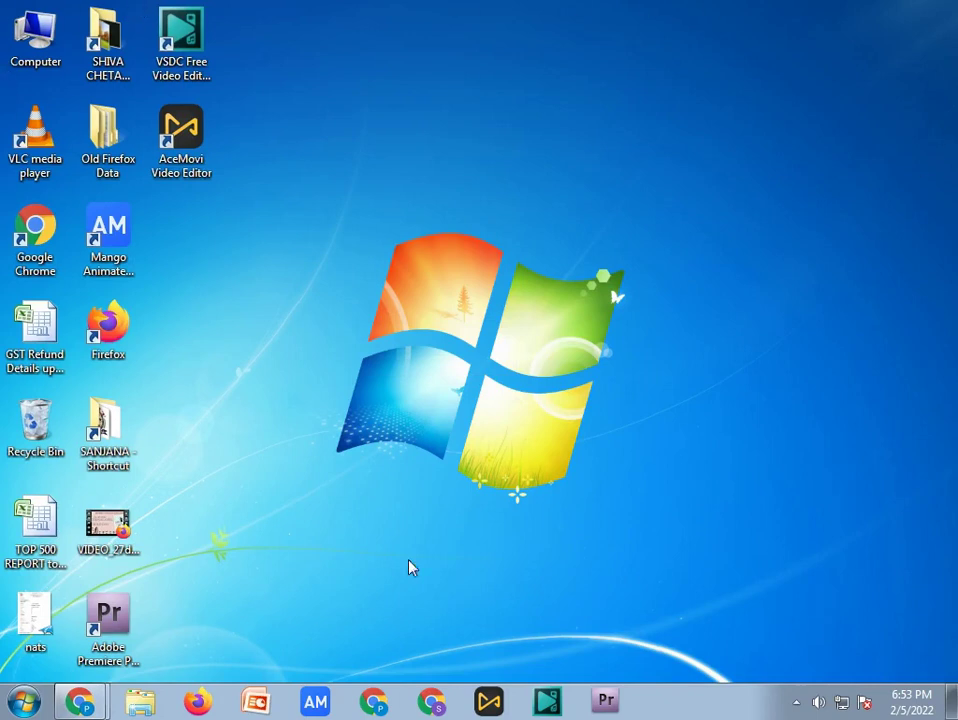
{"action": "left_click", "coordinate": [550, 701]}
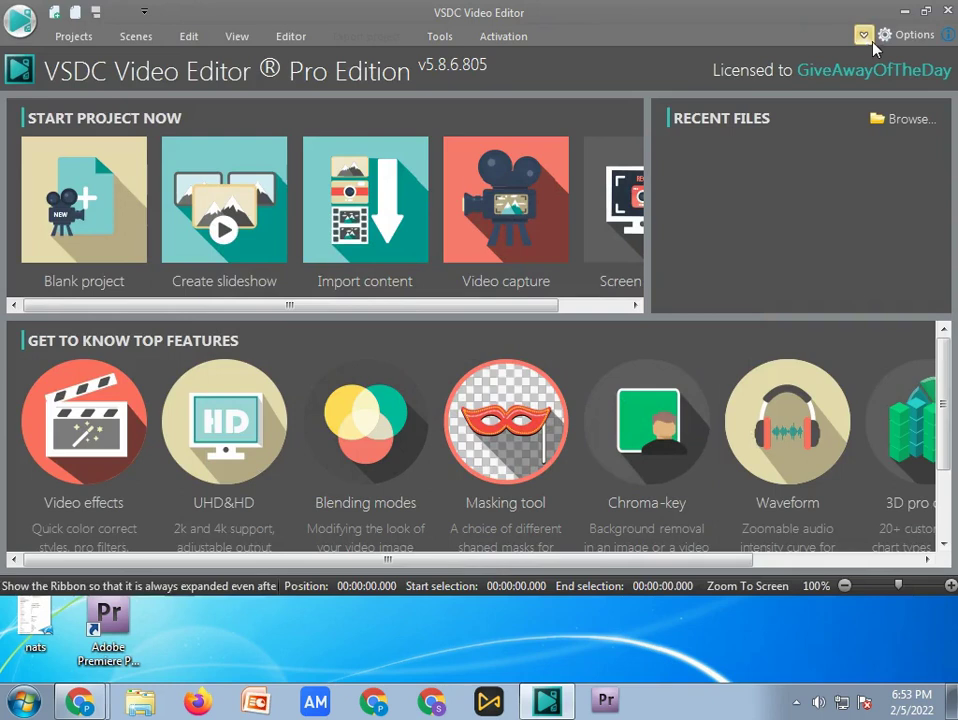
Re-maximize the editor and create Project 1, a blank 3840x2160, 30 fps project.
{"action": "left_click", "coordinate": [926, 12]}
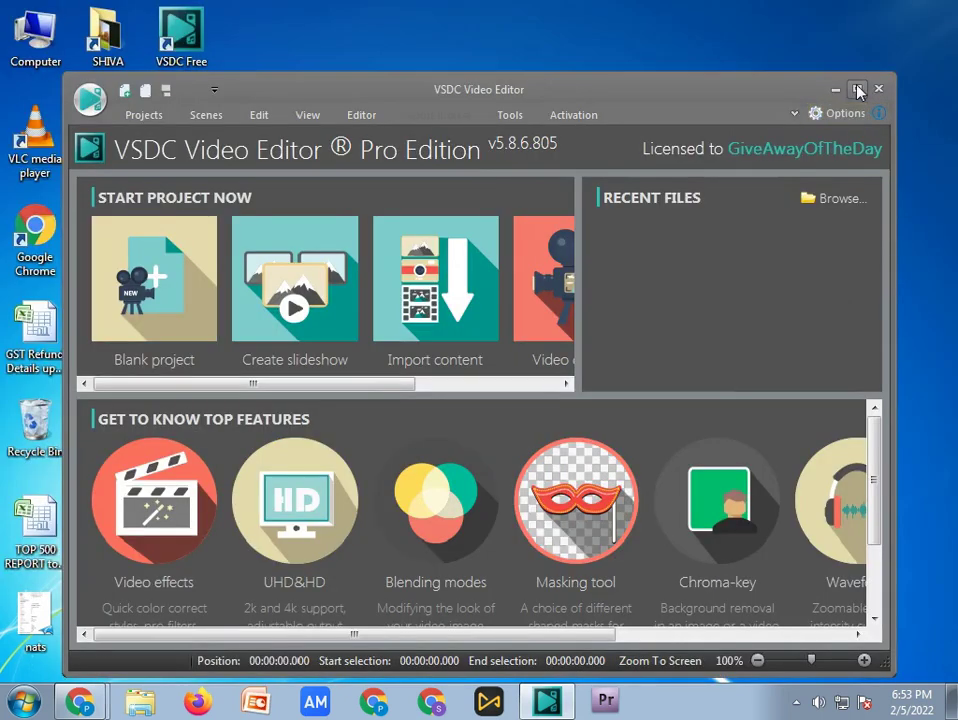
{"action": "left_click", "coordinate": [855, 89]}
{"action": "left_click", "coordinate": [98, 178]}
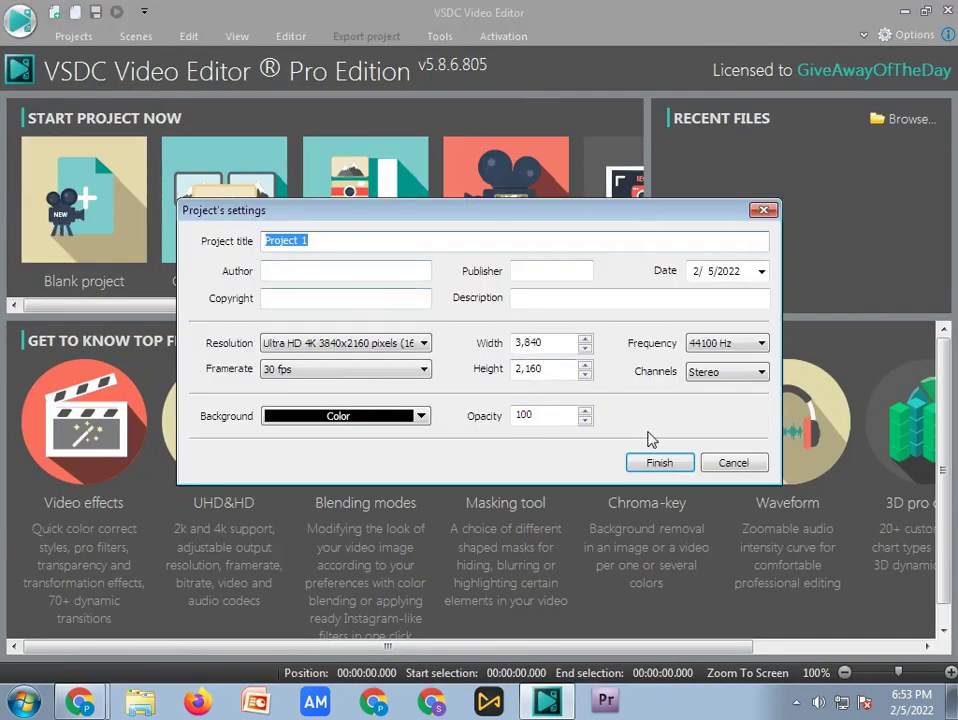
{"action": "left_click", "coordinate": [652, 465]}
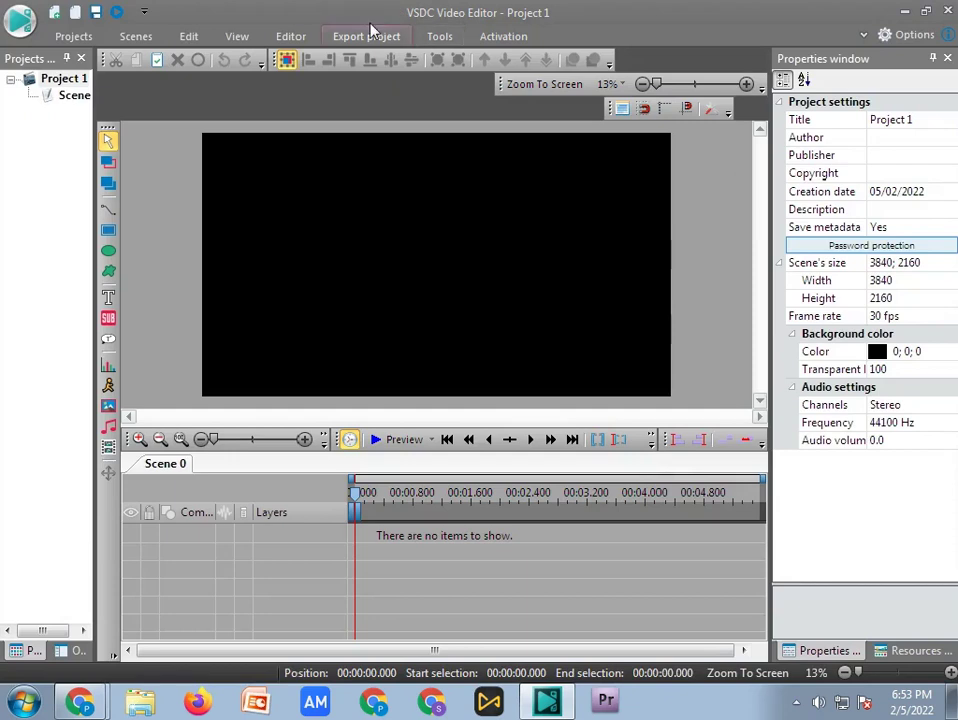
Try loading the 'download (2)' image from Downloads, then cancel its placement.
{"action": "left_click", "coordinate": [108, 405]}
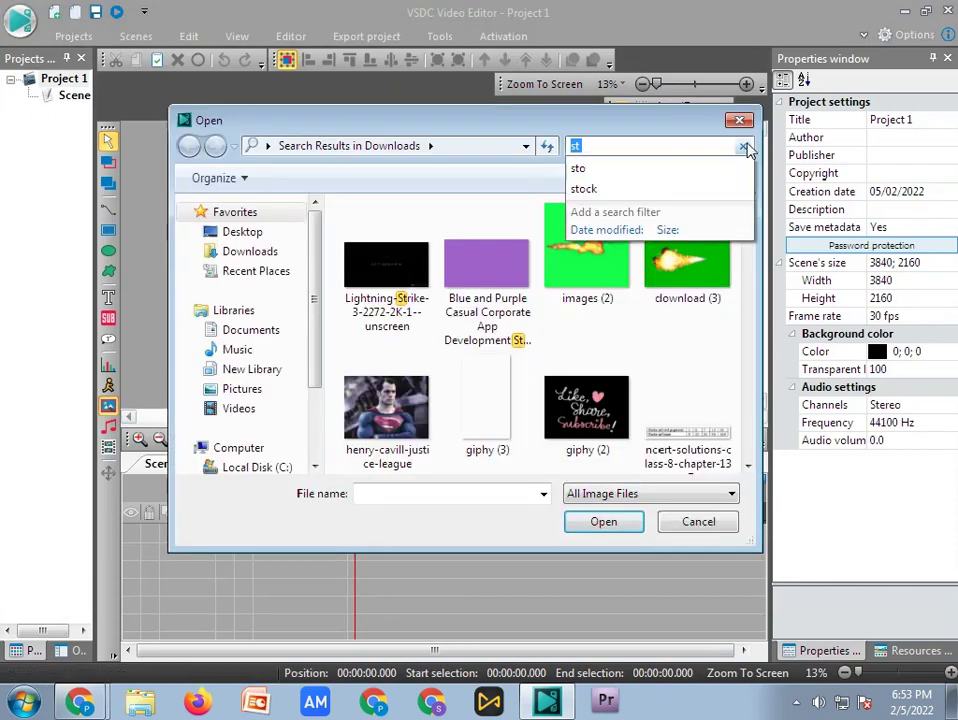
{"action": "left_click", "coordinate": [745, 147]}
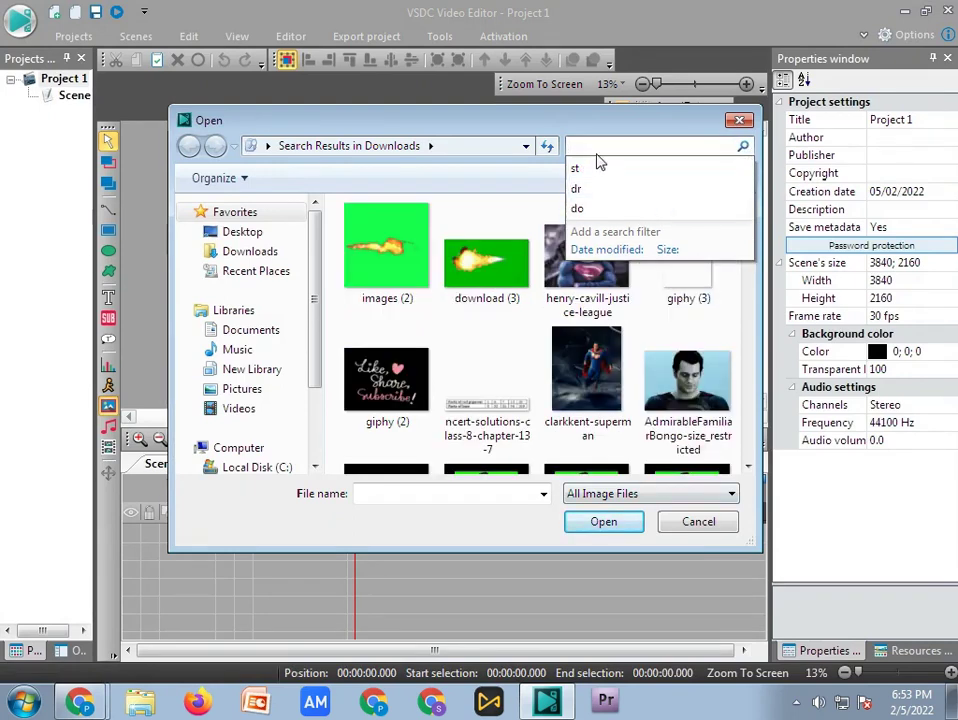
{"action": "type", "text": "st"}
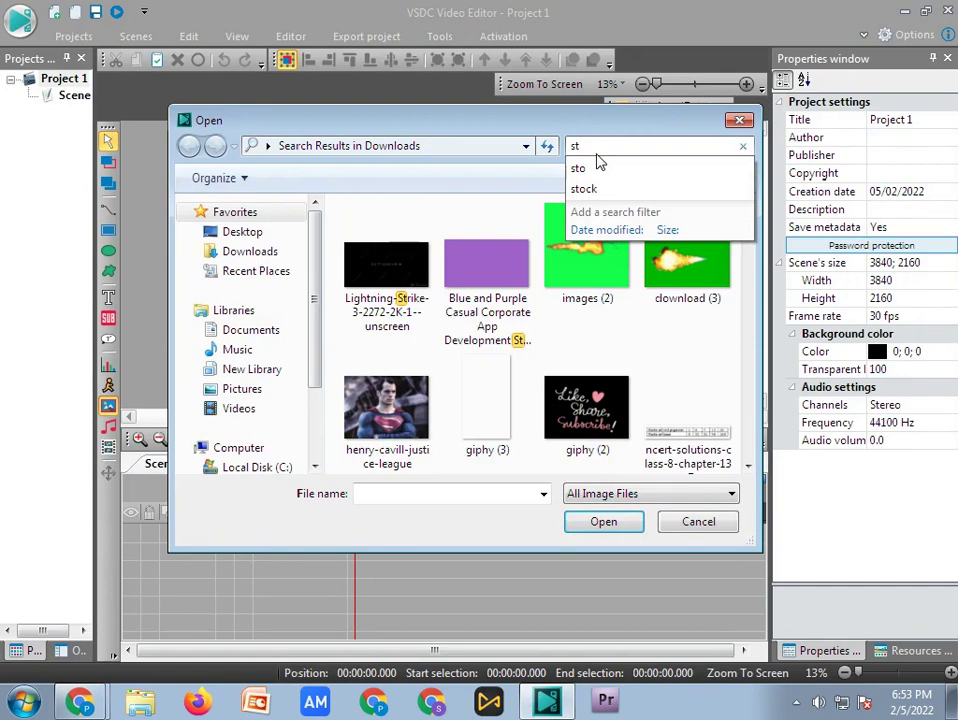
{"action": "left_click", "coordinate": [743, 146]}
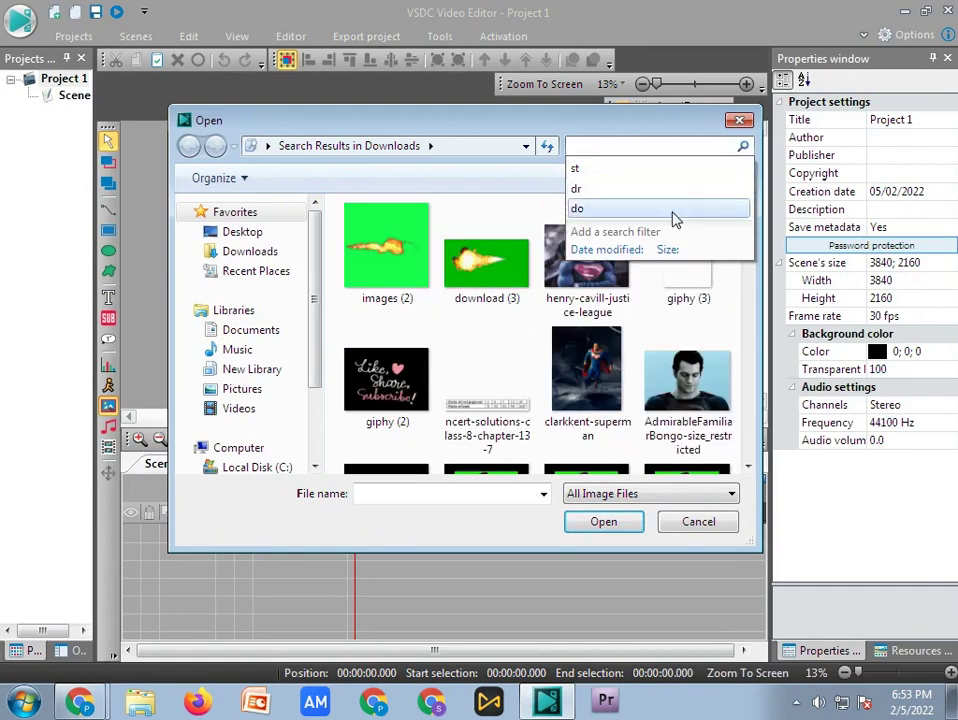
{"action": "scroll", "coordinate": [748, 288], "scroll_direction": "down", "scroll_amount": 3}
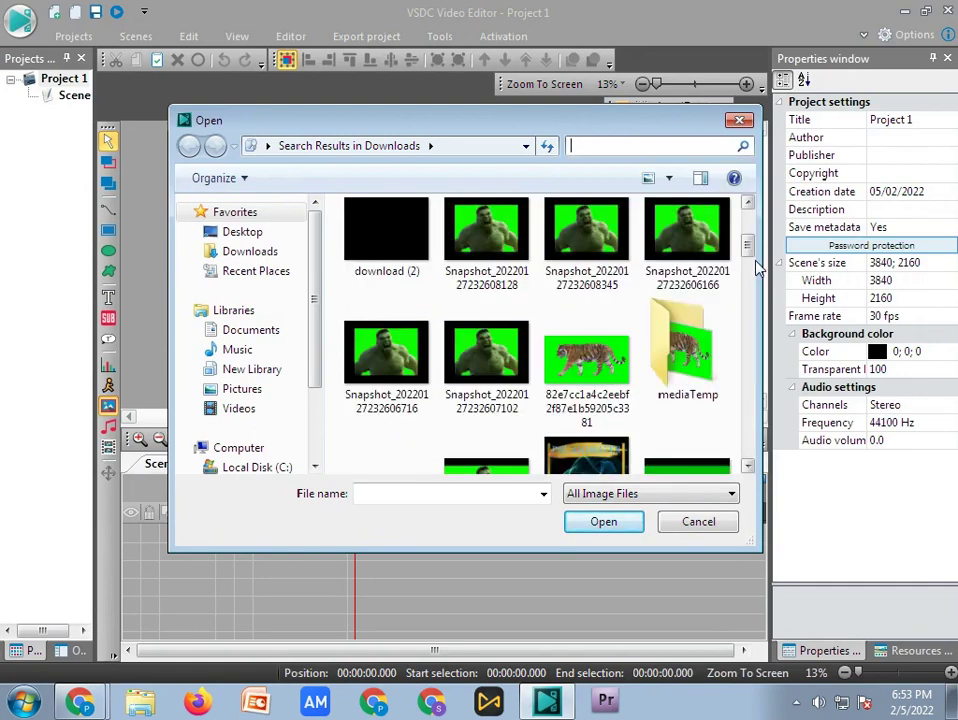
{"action": "scroll", "coordinate": [750, 262], "scroll_direction": "down", "scroll_amount": 5}
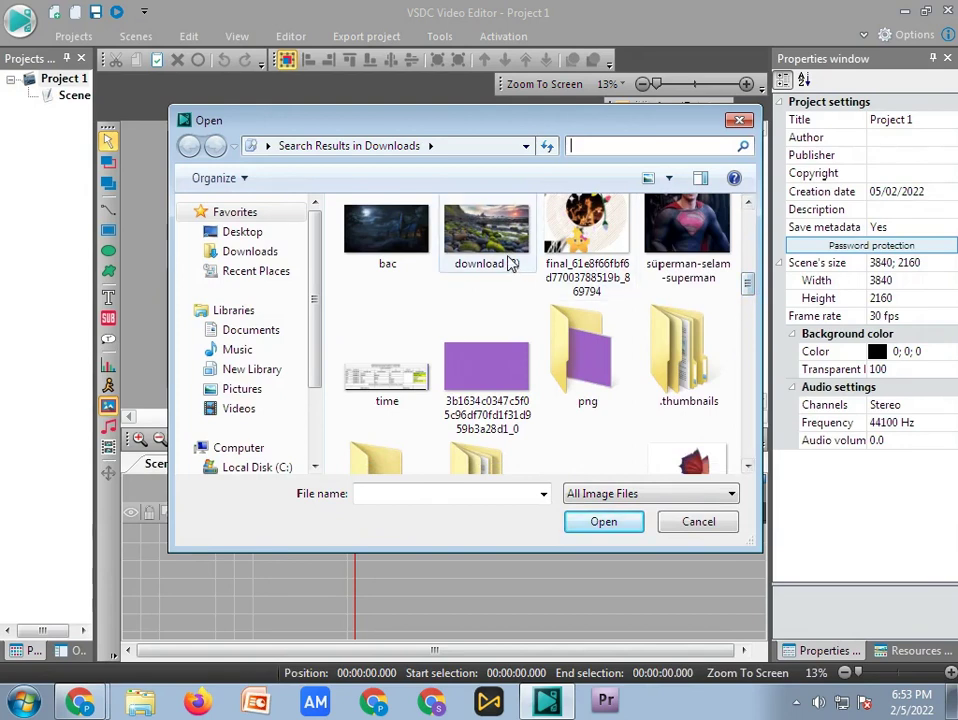
{"action": "left_click", "coordinate": [487, 240]}
{"action": "left_click", "coordinate": [591, 528]}
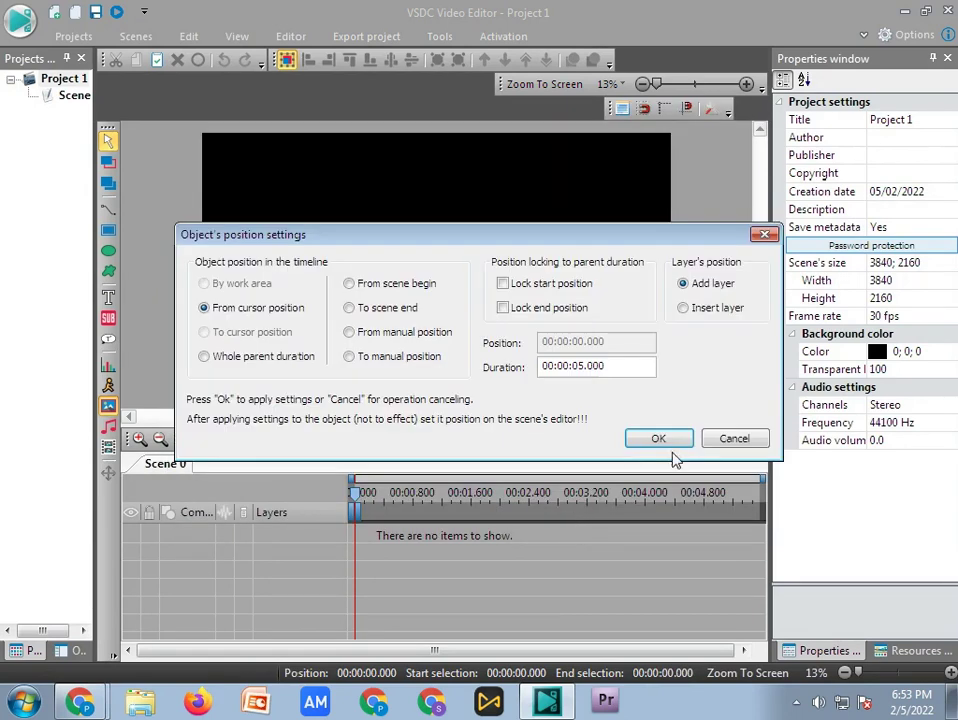
{"action": "left_click", "coordinate": [764, 234]}
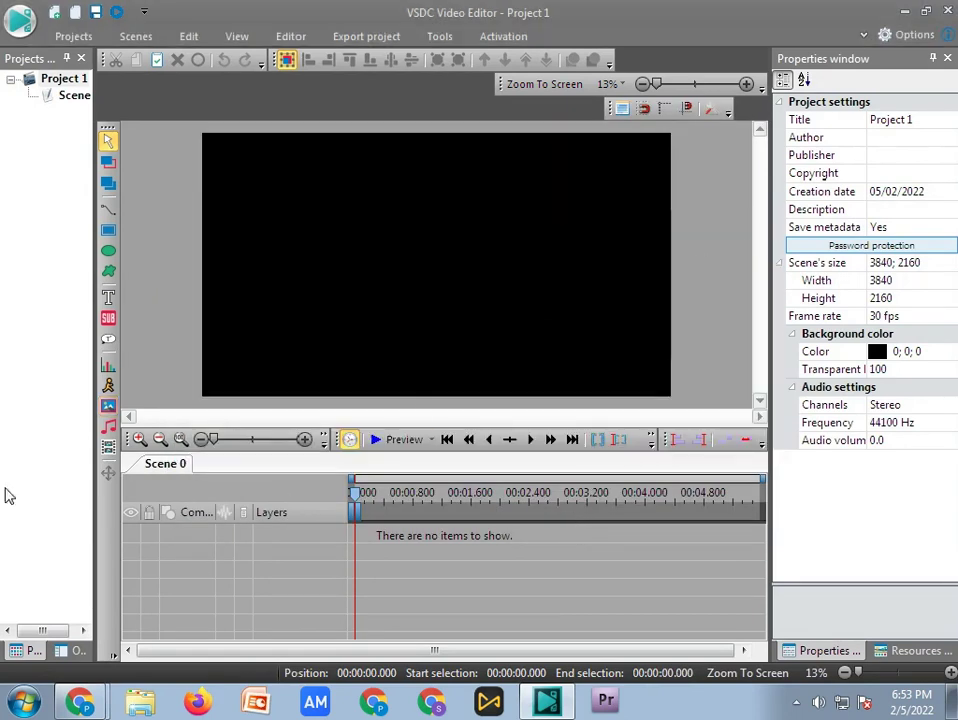
Load the 'bac' moonlit church image from Downloads as the background picture.
{"action": "left_click", "coordinate": [108, 385]}
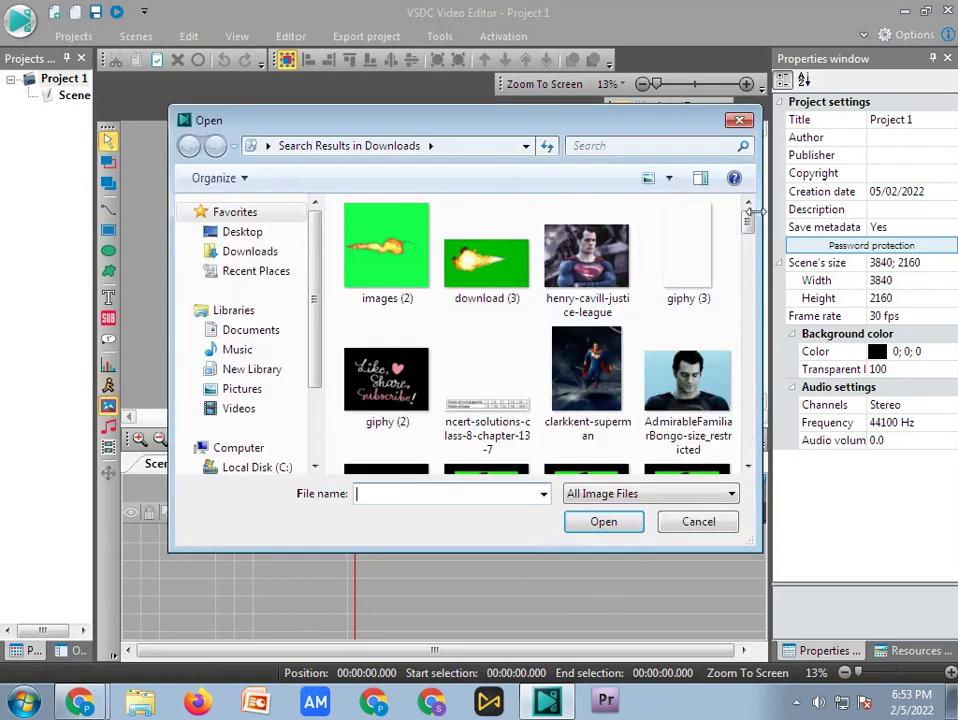
{"action": "scroll", "coordinate": [520, 316], "scroll_direction": "down", "scroll_amount": 10}
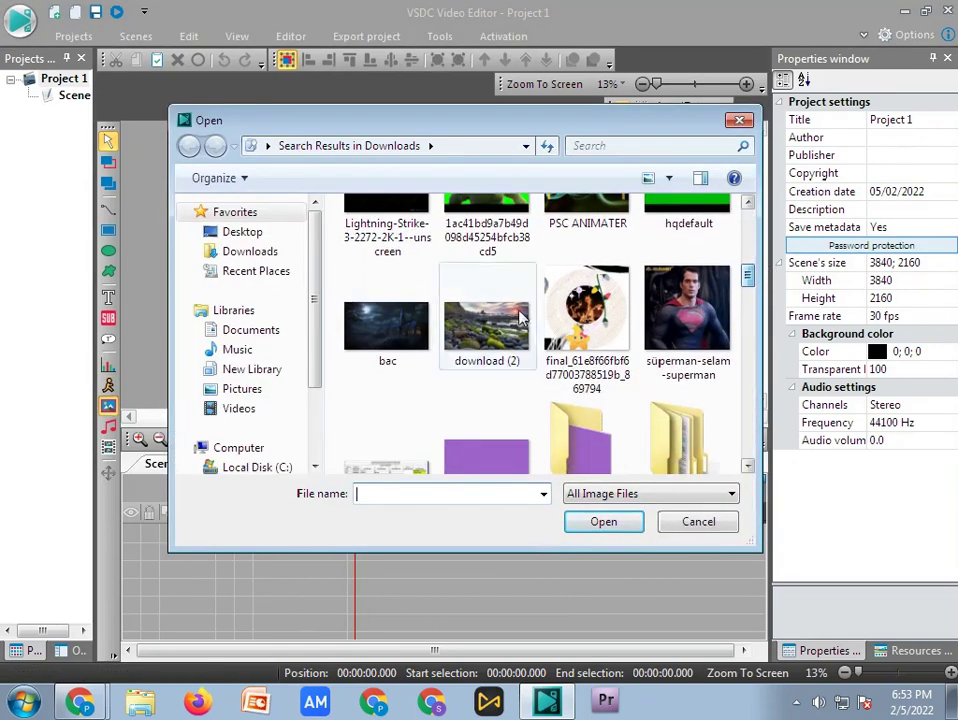
{"action": "left_click", "coordinate": [395, 327]}
{"action": "left_click", "coordinate": [575, 523]}
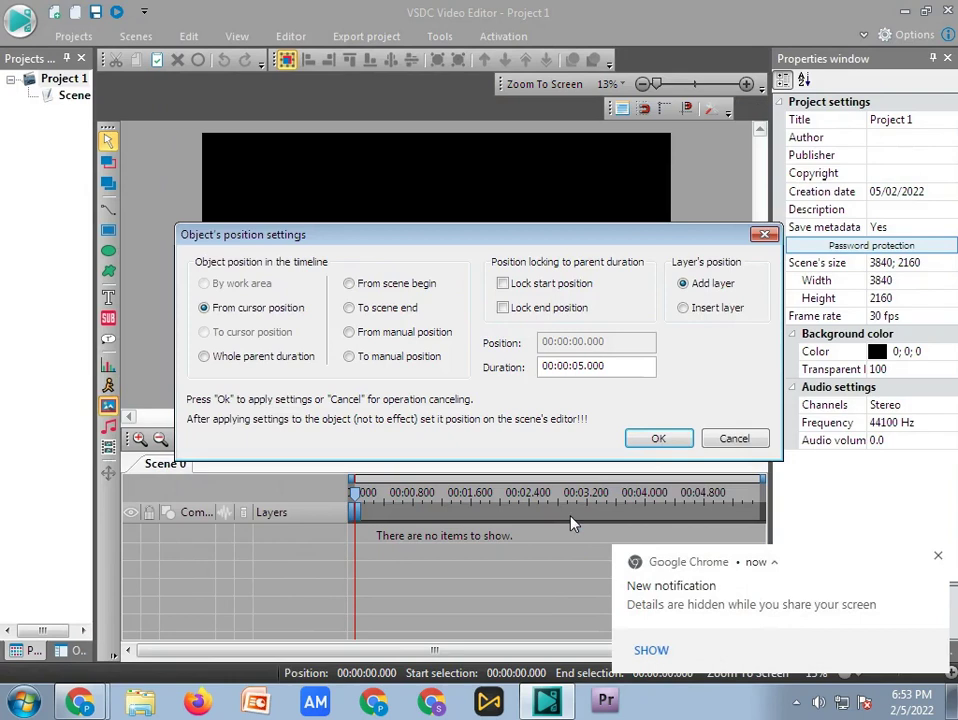
Confirm the bac background and pick the gold dragon stock AVI via 'st' search and All Files.
{"action": "left_click", "coordinate": [652, 440]}
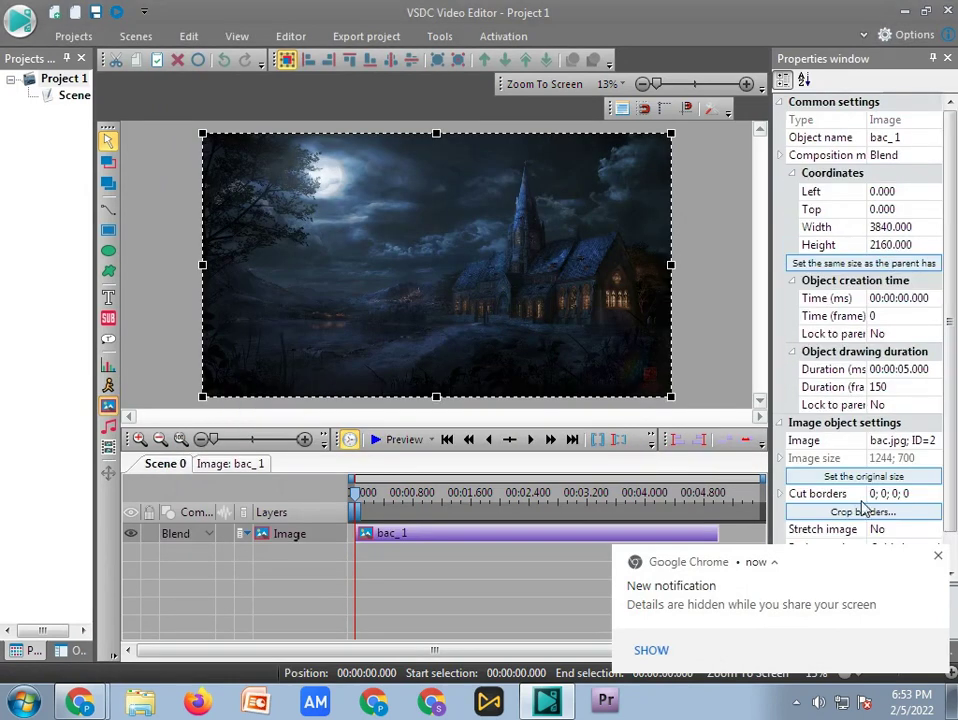
{"action": "left_click", "coordinate": [937, 556]}
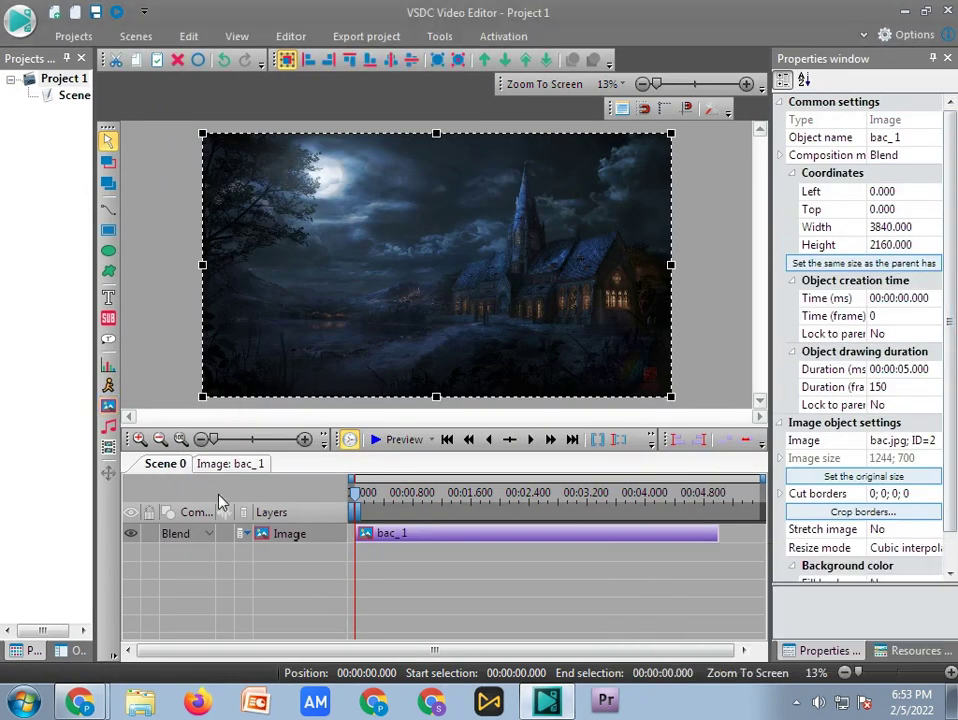
{"action": "left_click", "coordinate": [107, 450]}
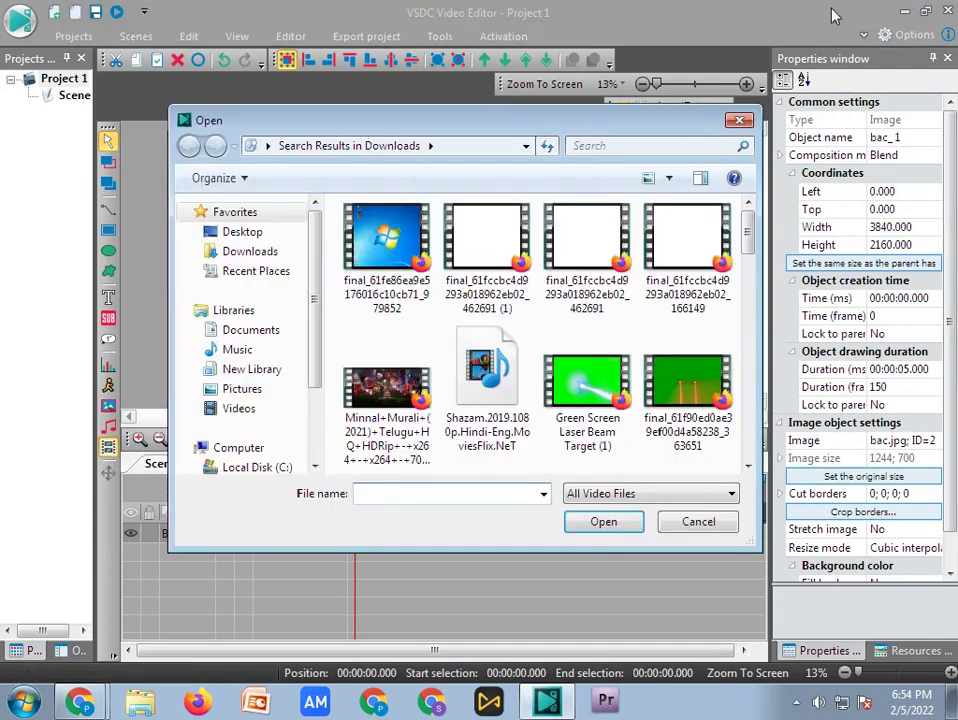
{"action": "left_click", "coordinate": [648, 147]}
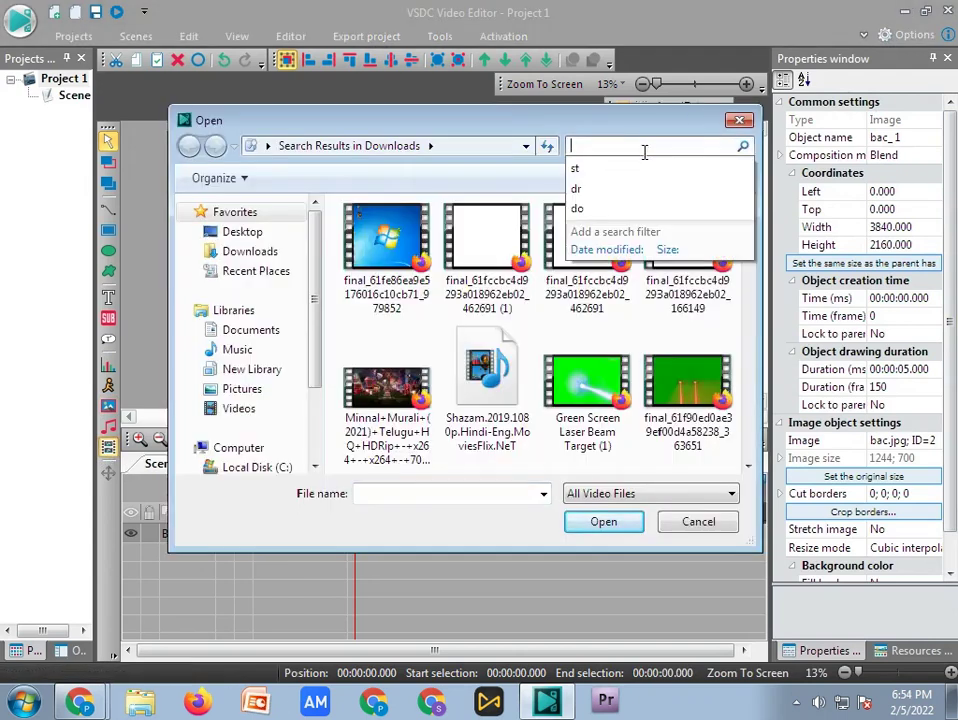
{"action": "type", "text": "st"}
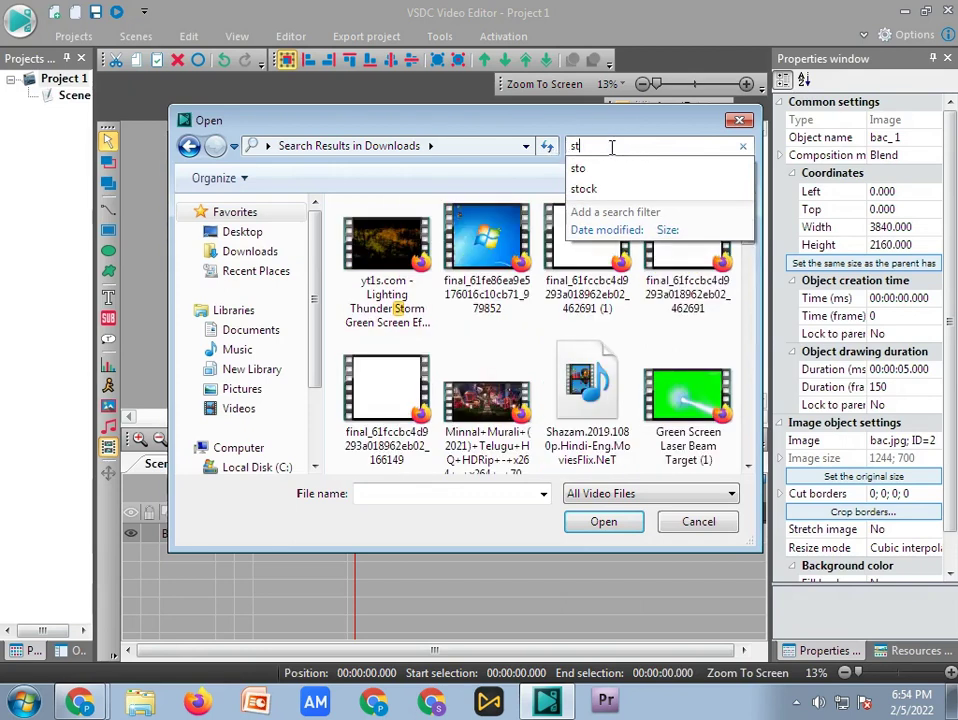
{"action": "left_click", "coordinate": [600, 191]}
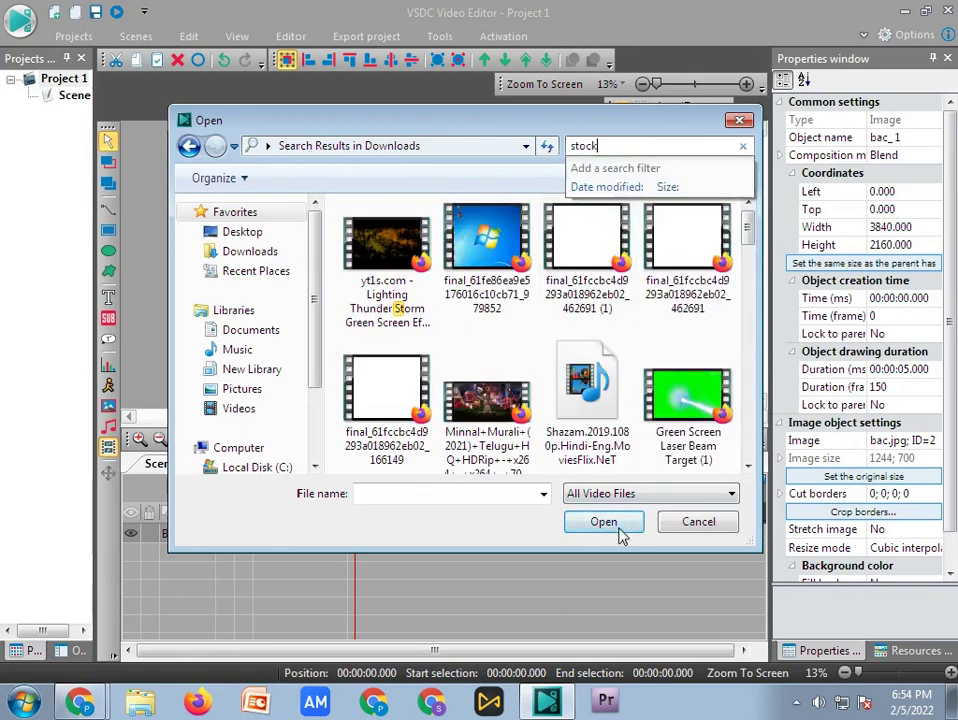
{"action": "left_click", "coordinate": [575, 494]}
{"action": "left_click", "coordinate": [604, 524]}
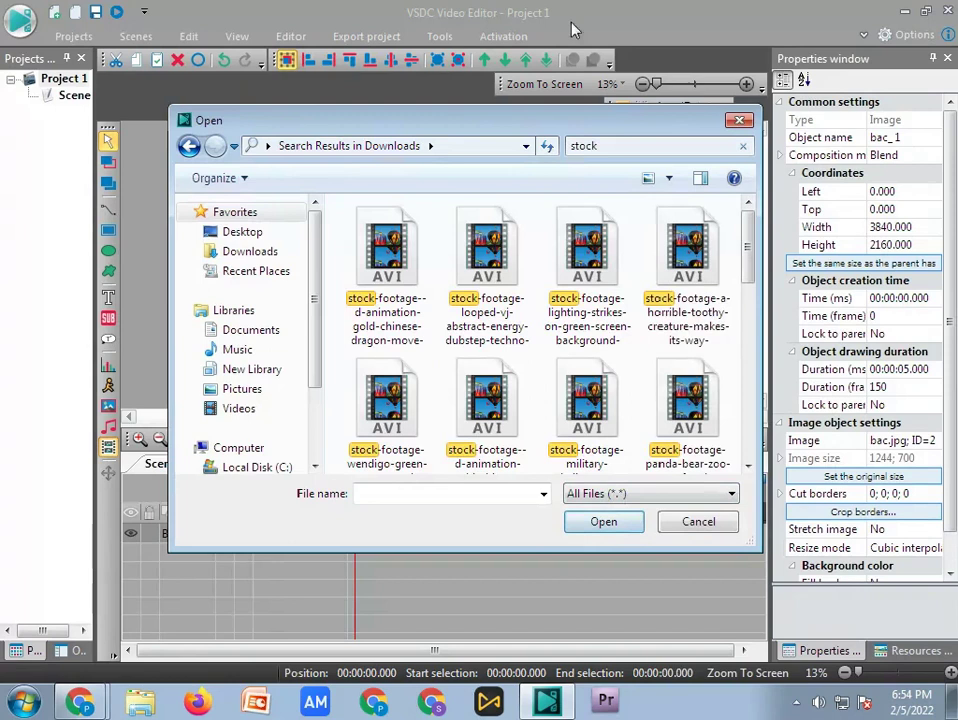
{"action": "left_click", "coordinate": [387, 262]}
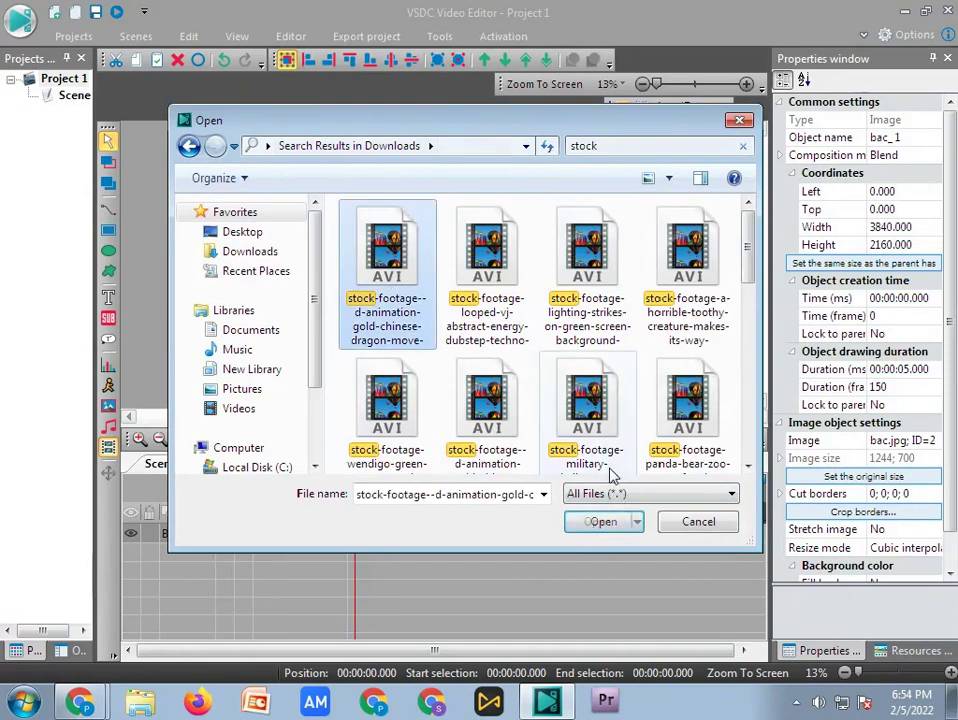
{"action": "left_click", "coordinate": [597, 522]}
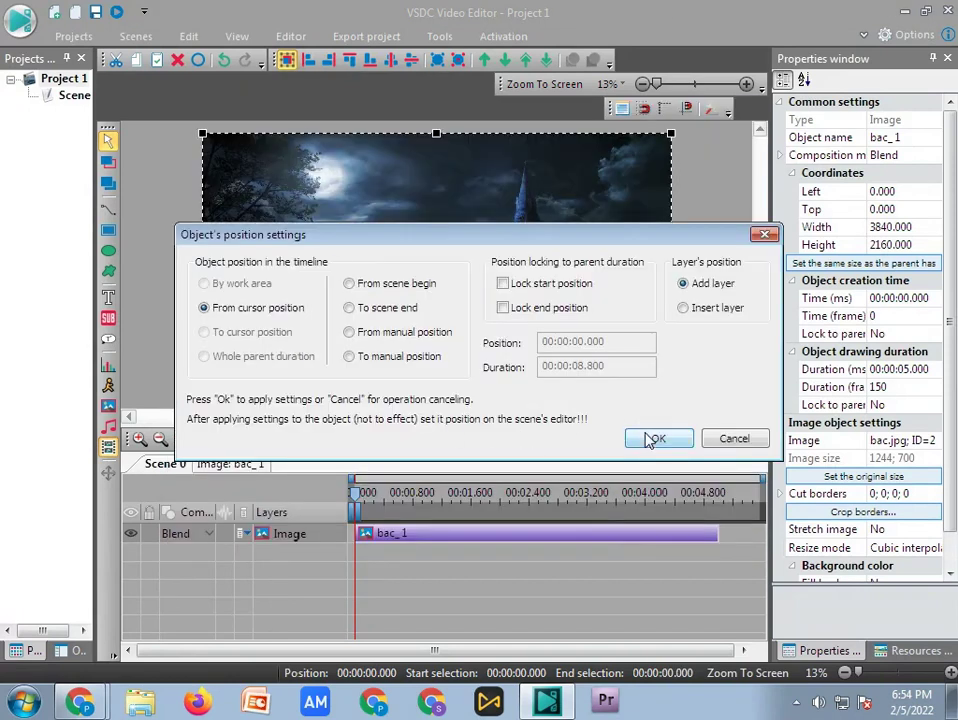
Place the dragon clip and resize it to 3032x1175 so the church shows around it.
{"action": "left_click", "coordinate": [652, 439]}
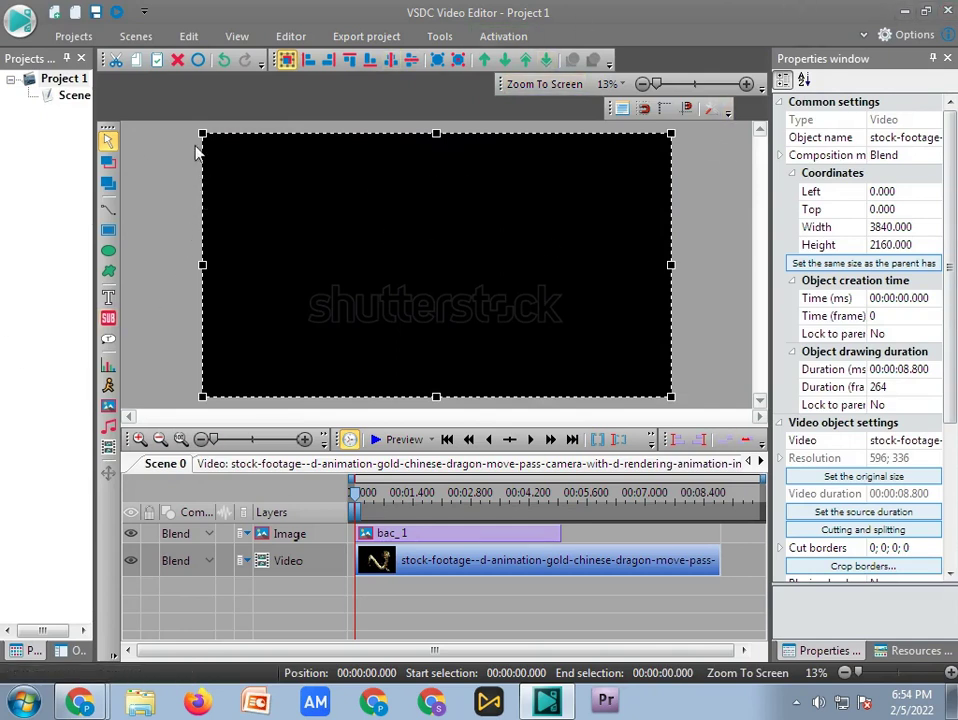
{"action": "left_click_drag", "start_coordinate": [202, 133], "coordinate": [299, 251]}
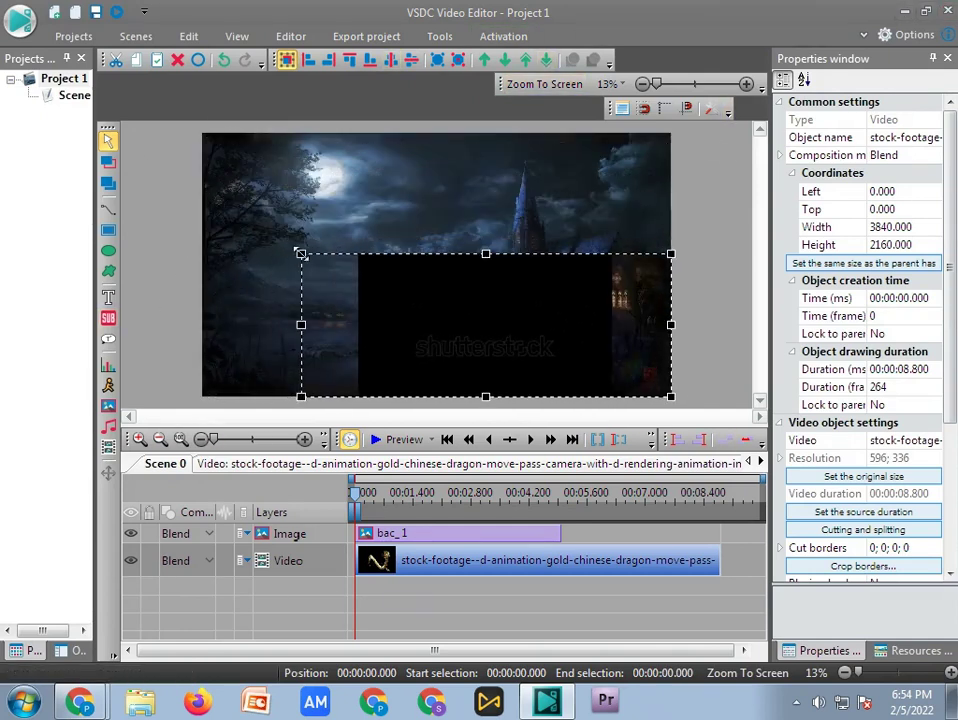
{"action": "left_click_drag", "start_coordinate": [484, 317], "coordinate": [406, 280]}
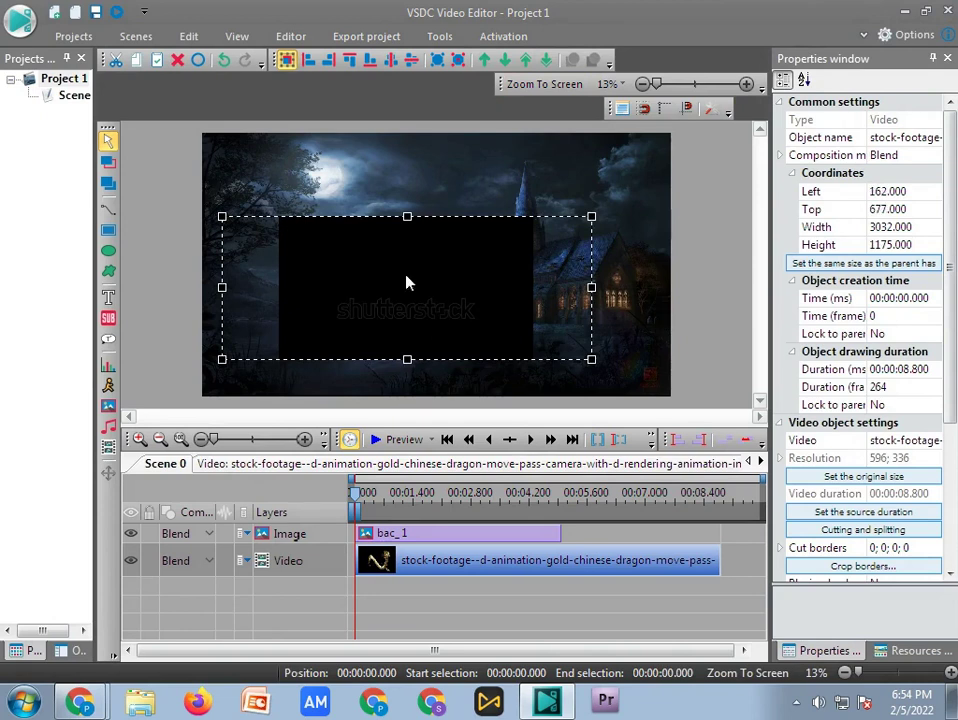
{"action": "left_click", "coordinate": [303, 42]}
{"action": "left_click", "coordinate": [129, 95]}
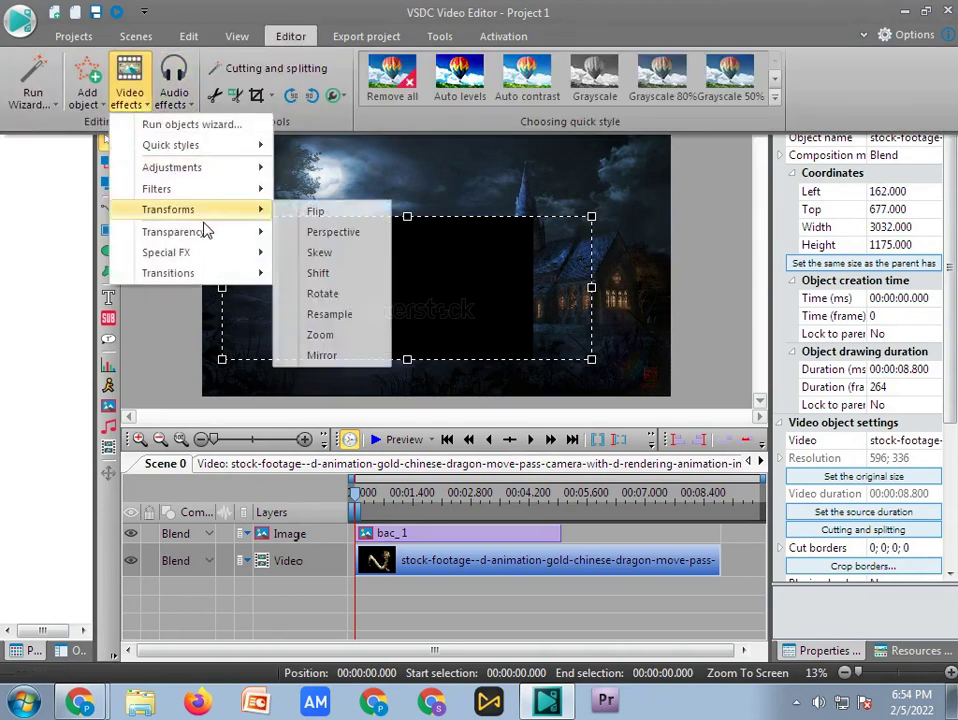
Apply a Background remover that chromakeys out the dragon's black backdrop, then preview it.
{"action": "mouse_move", "coordinate": [207, 231]}
{"action": "left_click", "coordinate": [344, 380]}
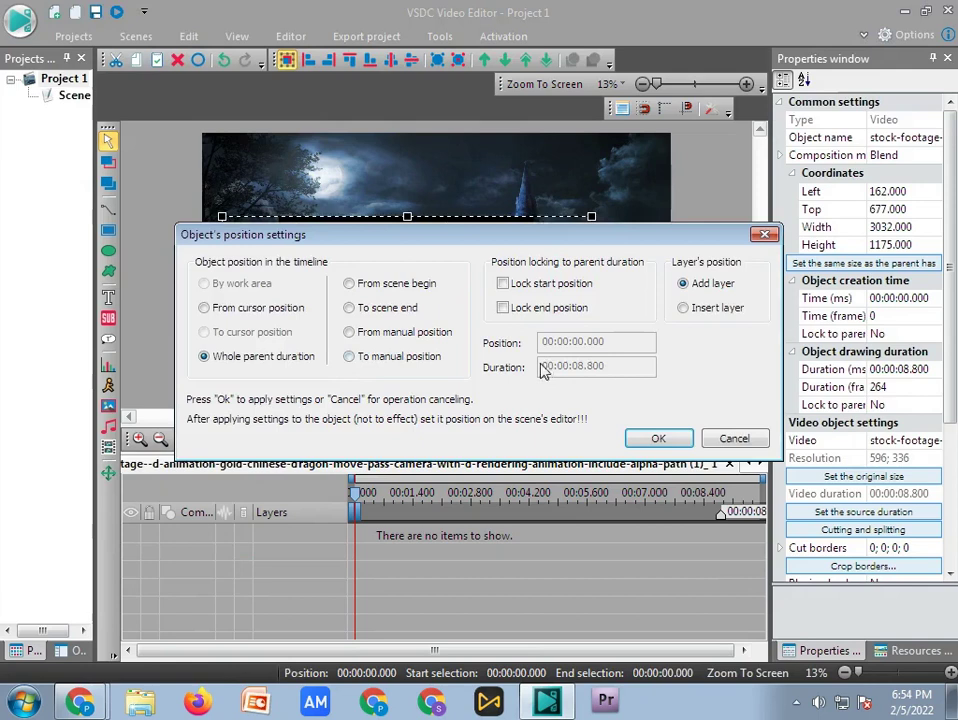
{"action": "left_click", "coordinate": [650, 440]}
{"action": "left_click", "coordinate": [930, 370]}
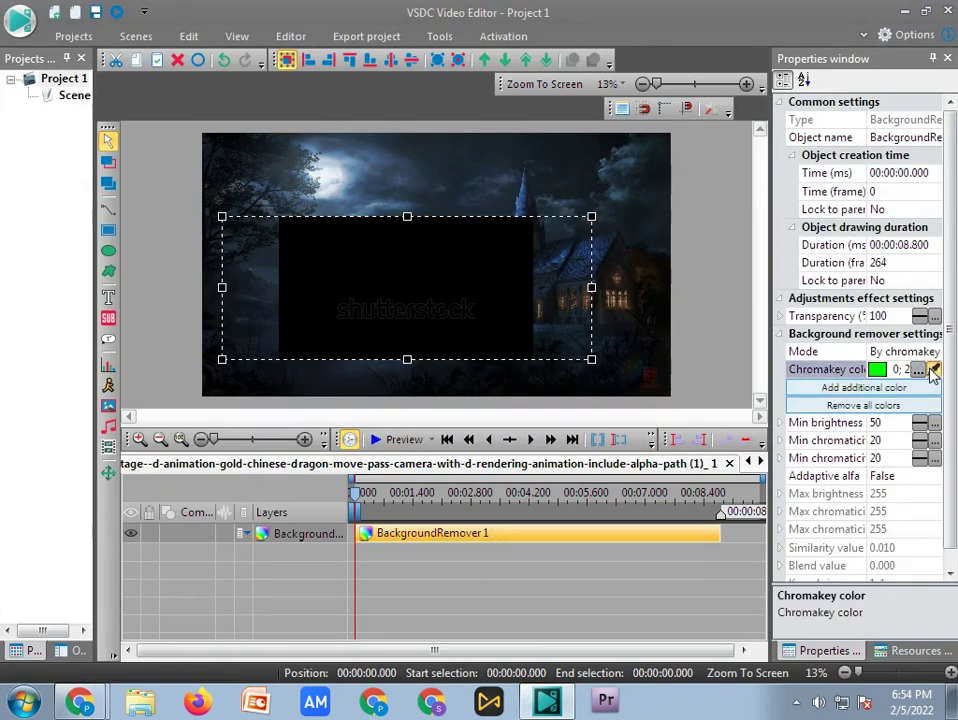
{"action": "left_click", "coordinate": [481, 268]}
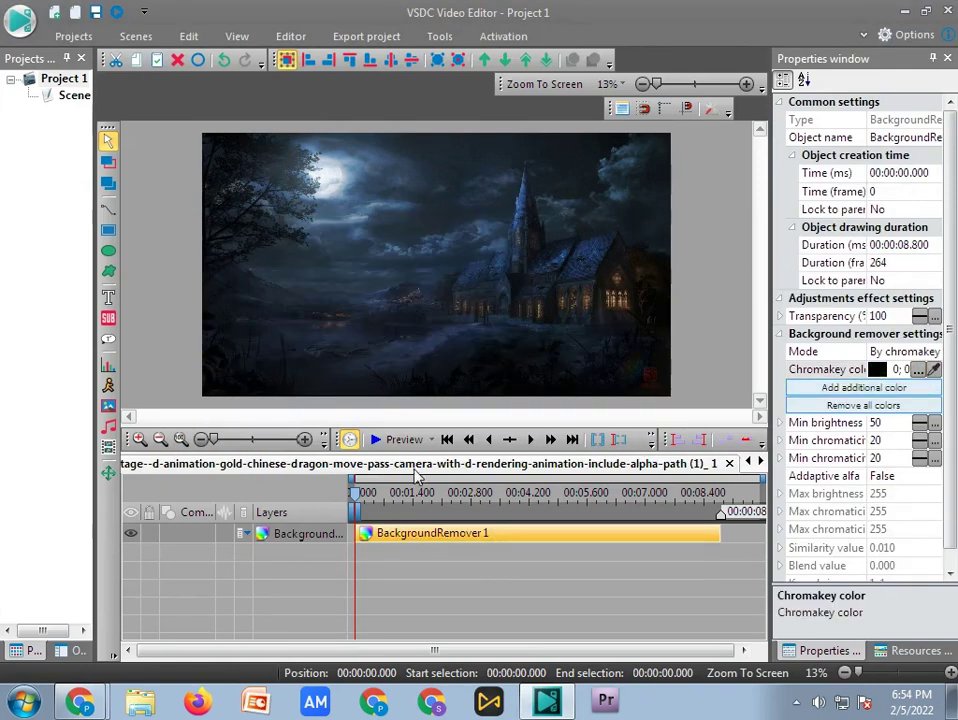
{"action": "left_click", "coordinate": [398, 439]}
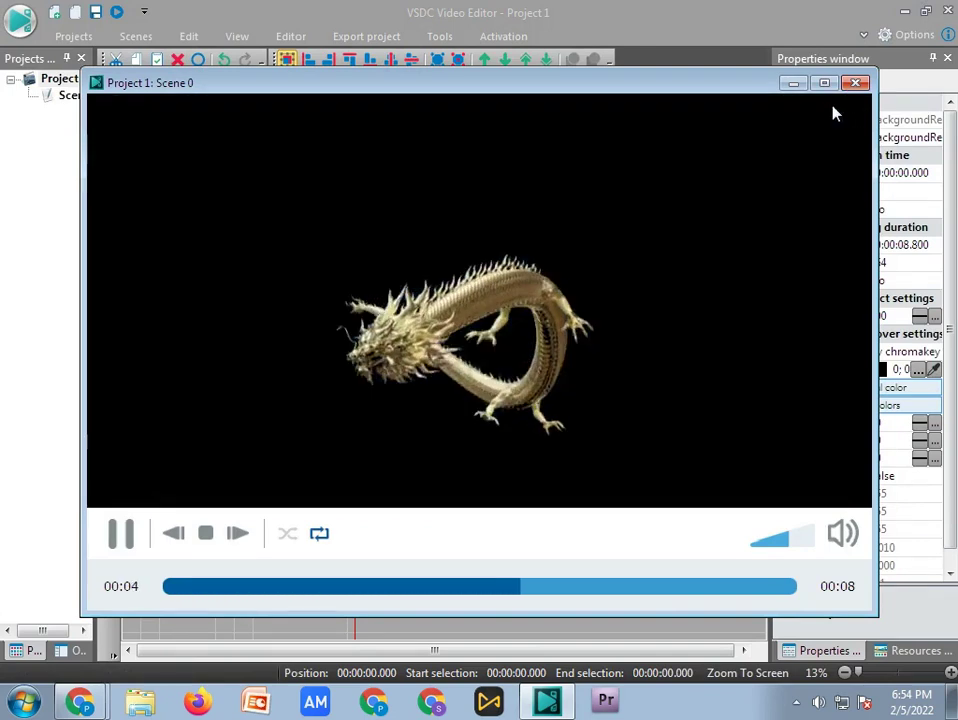
{"action": "left_click", "coordinate": [855, 84]}
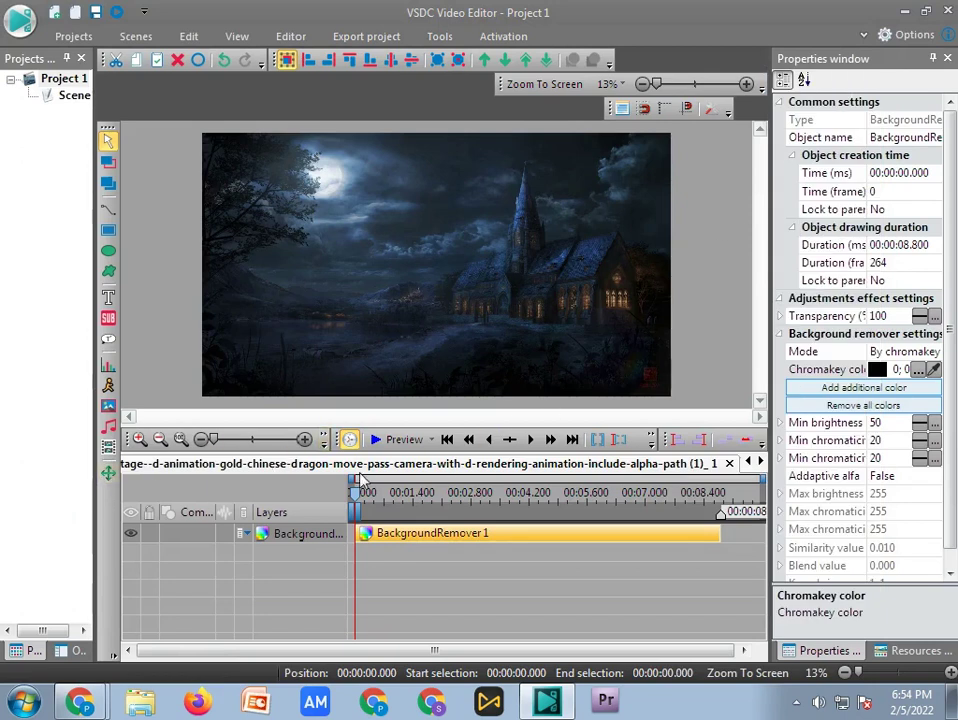
Stretch bac_1 to the dragon clip's end and move the dragon to left 39, top 431.
{"action": "left_click", "coordinate": [758, 462]}
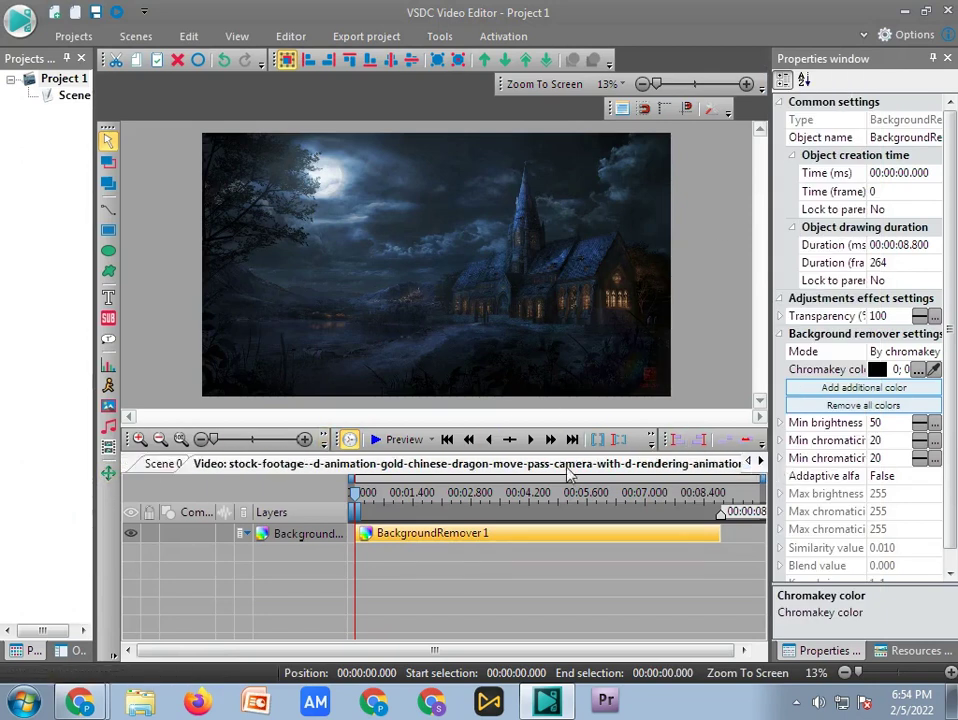
{"action": "left_click", "coordinate": [153, 466]}
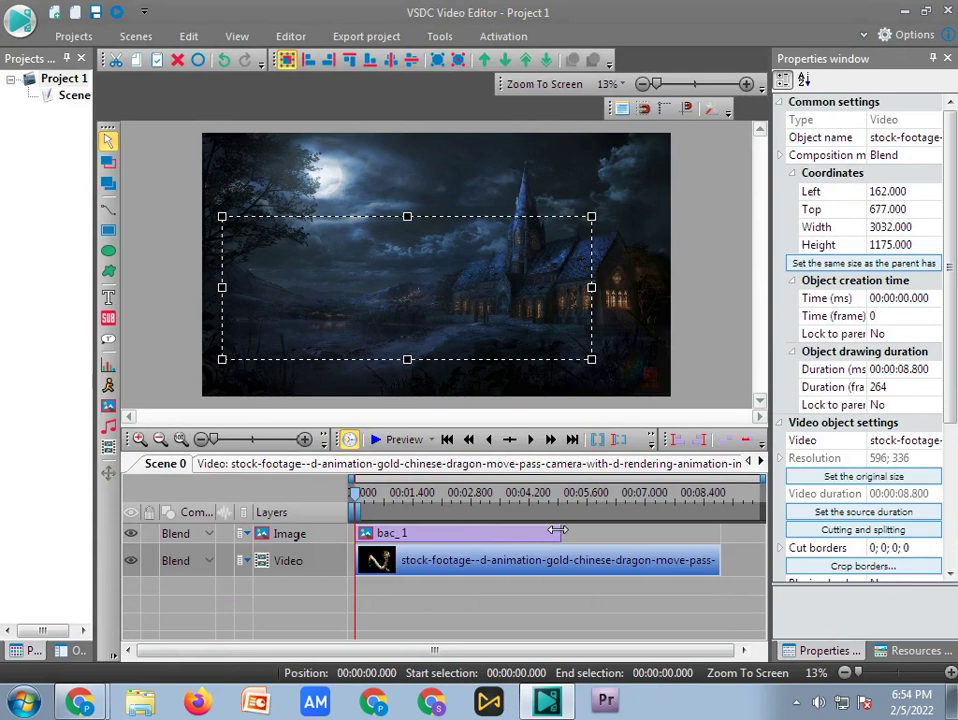
{"action": "left_click_drag", "start_coordinate": [560, 528], "coordinate": [718, 530]}
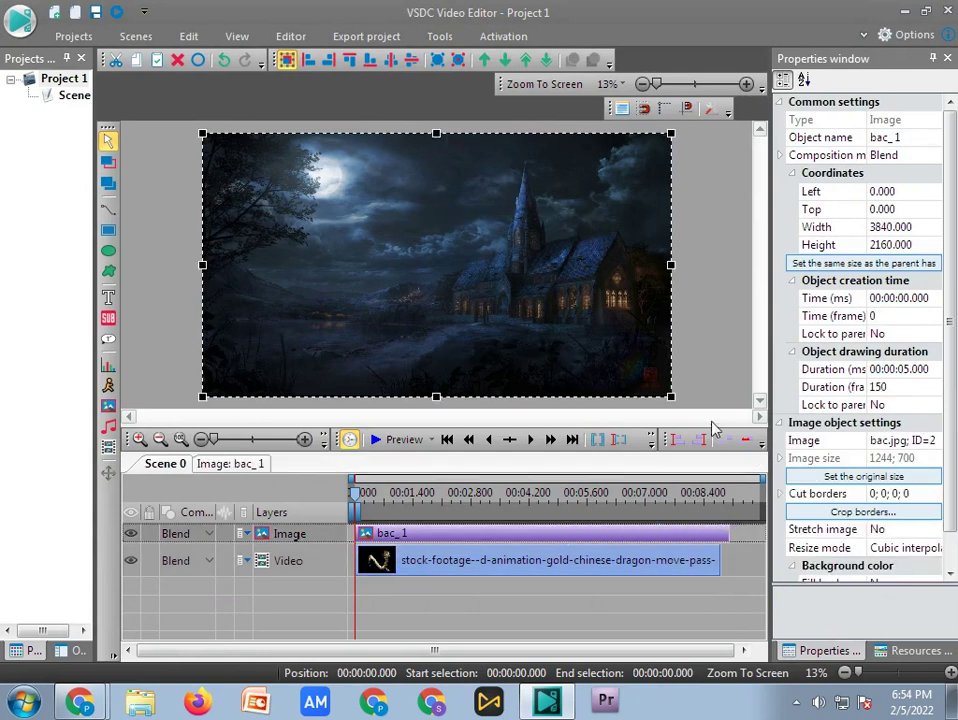
{"action": "left_click", "coordinate": [422, 298]}
{"action": "left_click_drag", "start_coordinate": [420, 292], "coordinate": [405, 270]}
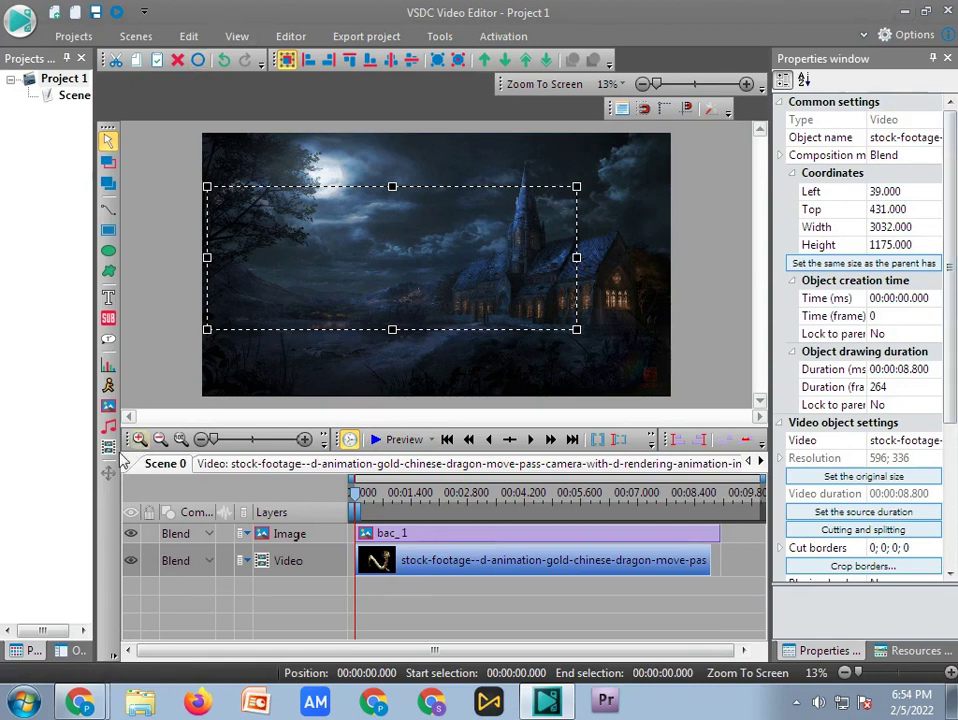
Select the green-screen fire image 'images (2)' to add to the scene.
{"action": "left_click", "coordinate": [110, 412]}
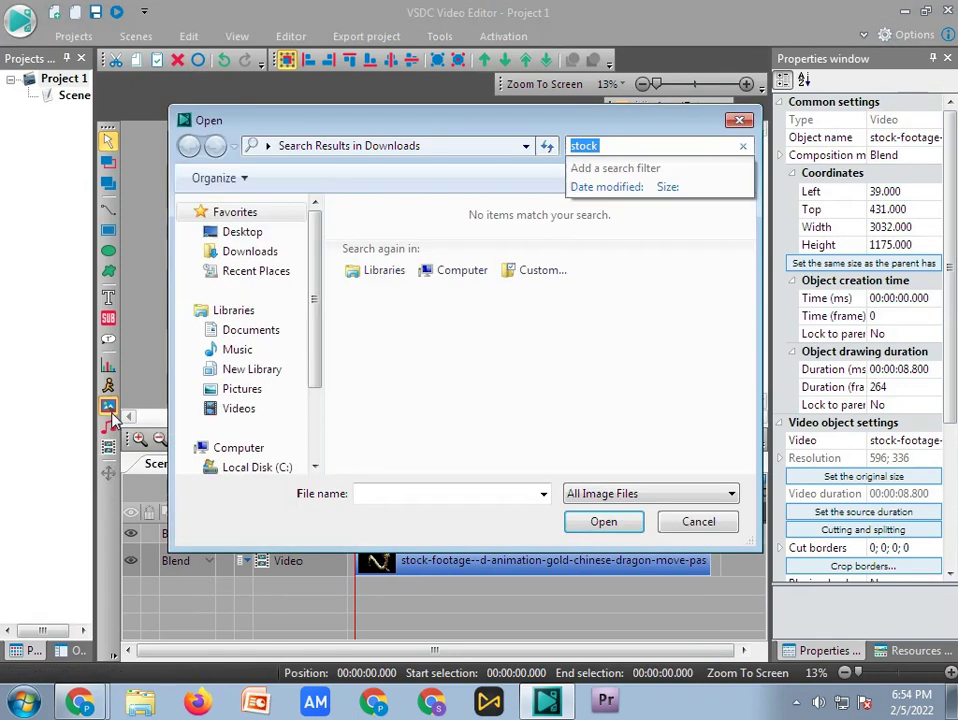
{"action": "left_click", "coordinate": [744, 146]}
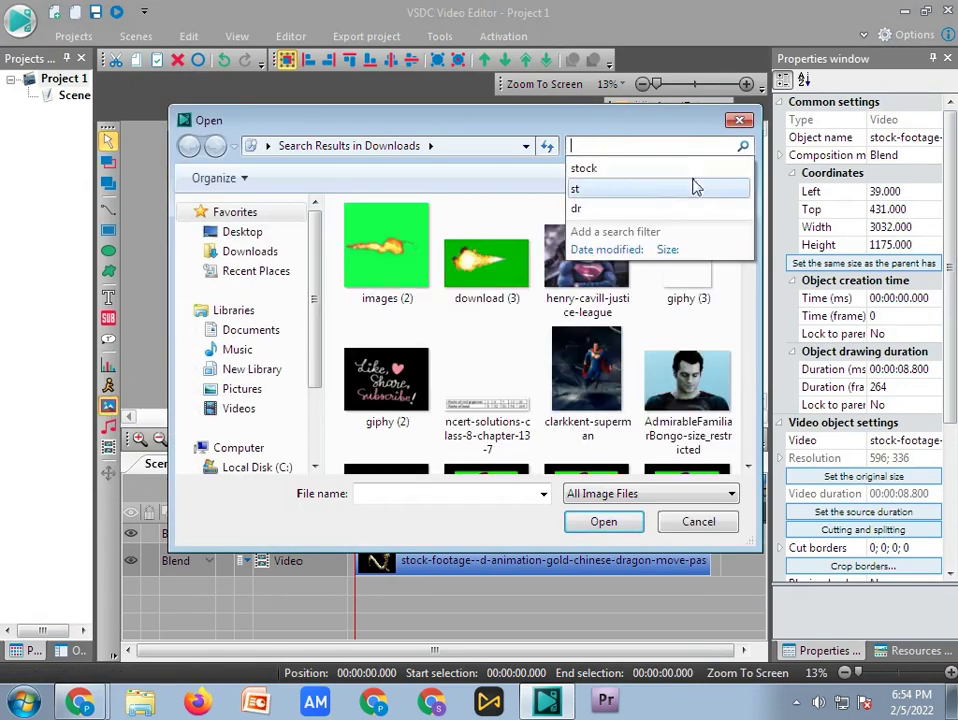
{"action": "left_click", "coordinate": [380, 275]}
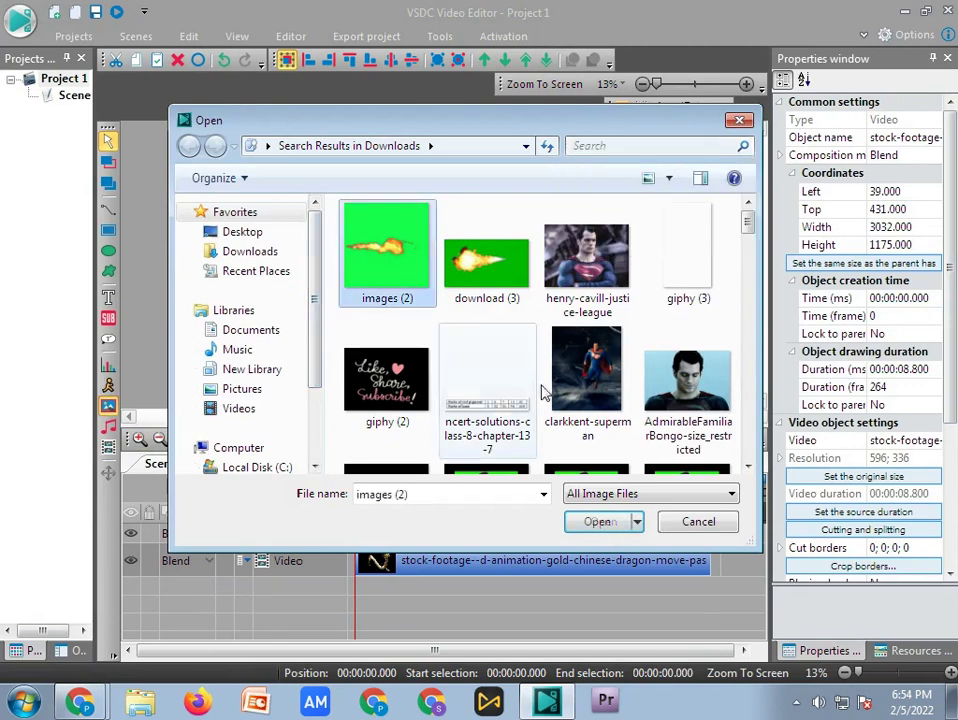
Import the 'images (2)' fire image and apply a Background remover across its whole duration.
{"action": "left_click", "coordinate": [598, 526]}
{"action": "left_click", "coordinate": [638, 438]}
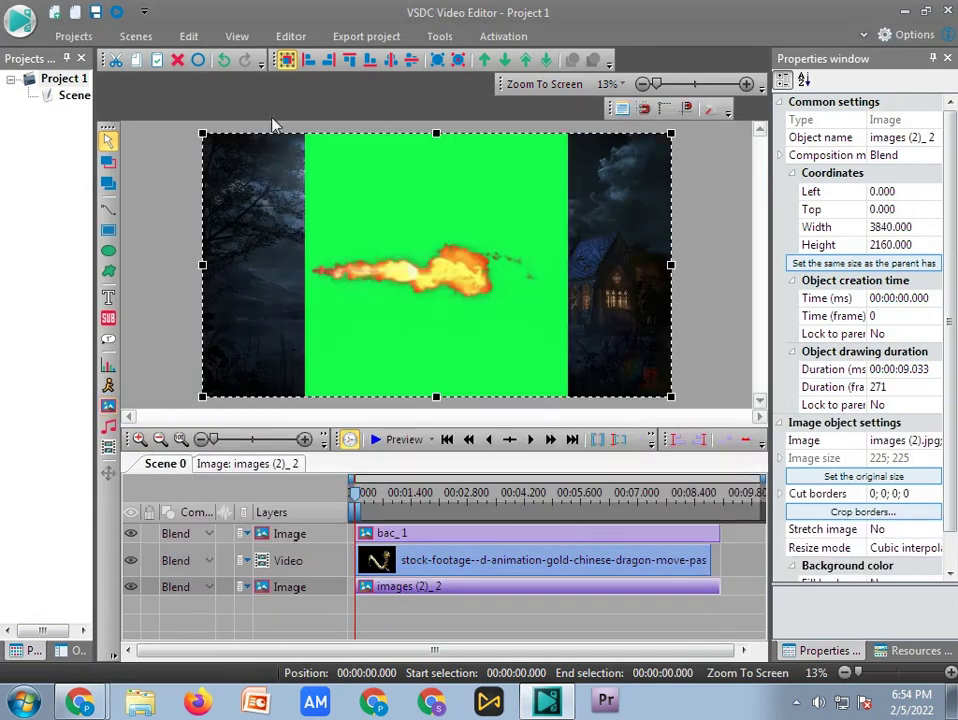
{"action": "left_click", "coordinate": [302, 37]}
{"action": "left_click", "coordinate": [128, 90]}
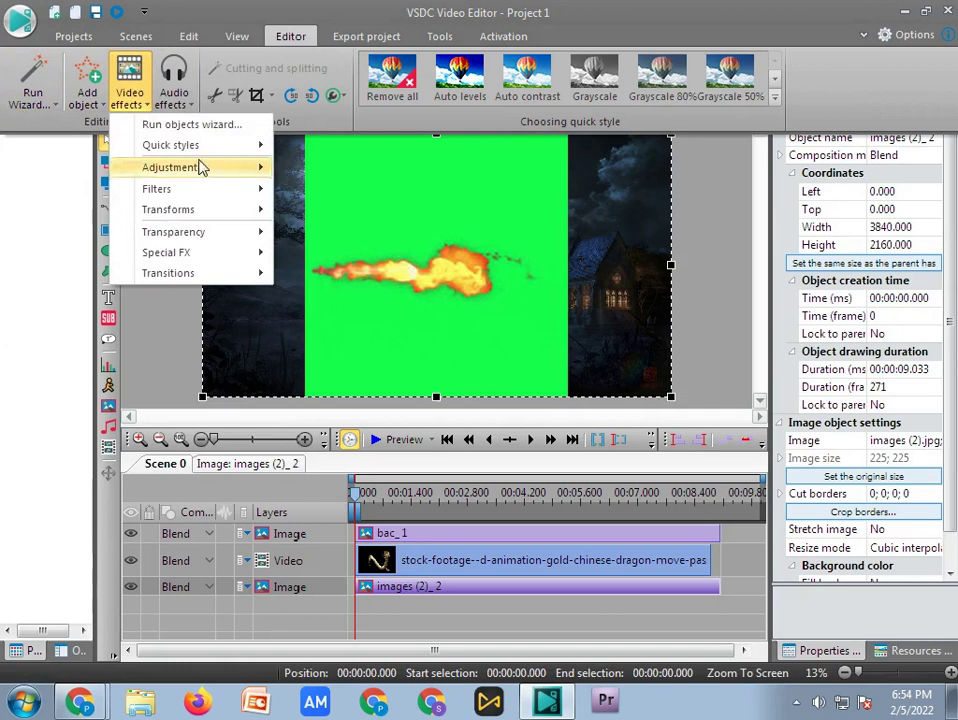
{"action": "mouse_move", "coordinate": [231, 180]}
{"action": "left_click", "coordinate": [345, 379]}
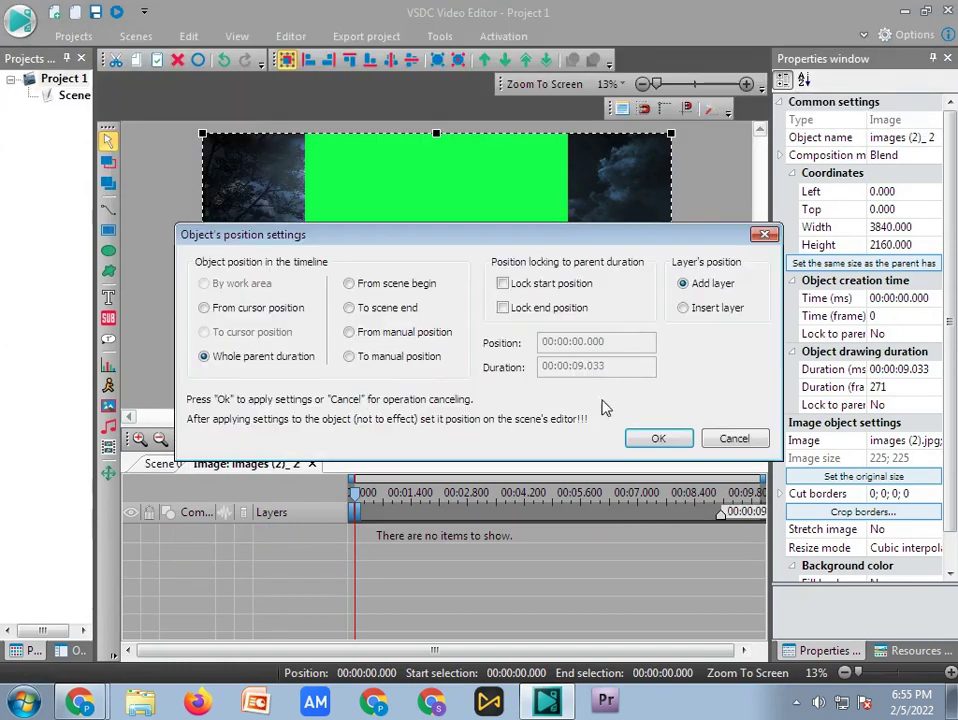
{"action": "left_click", "coordinate": [645, 438]}
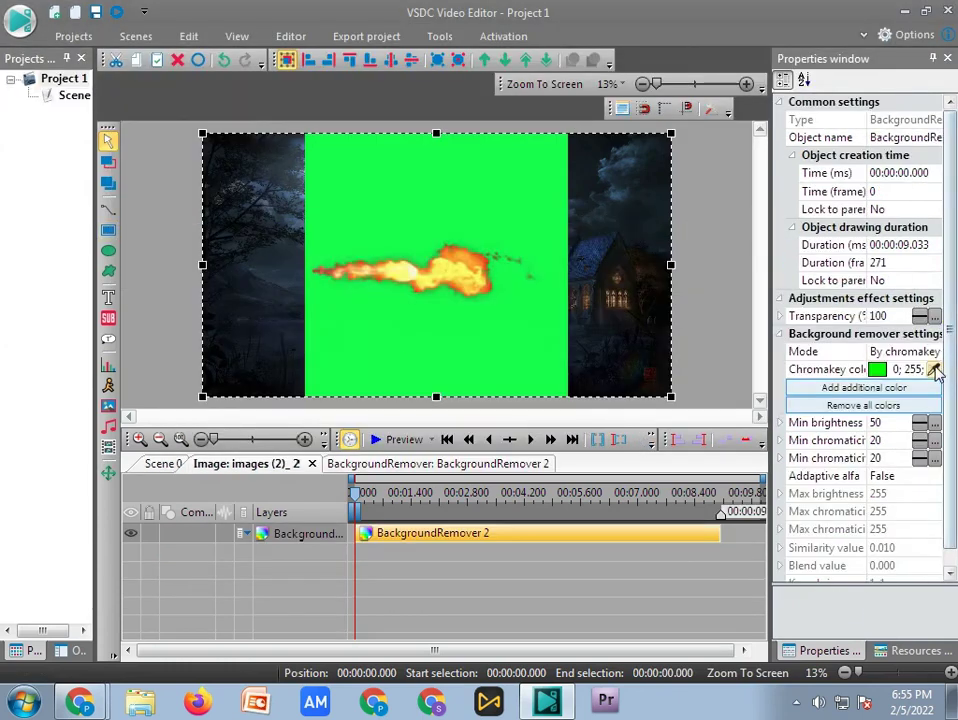
Key out the green, with chromaticity thresholds 24 and 83 and minimum brightness 63.
{"action": "left_click", "coordinate": [933, 369]}
{"action": "left_click", "coordinate": [489, 193]}
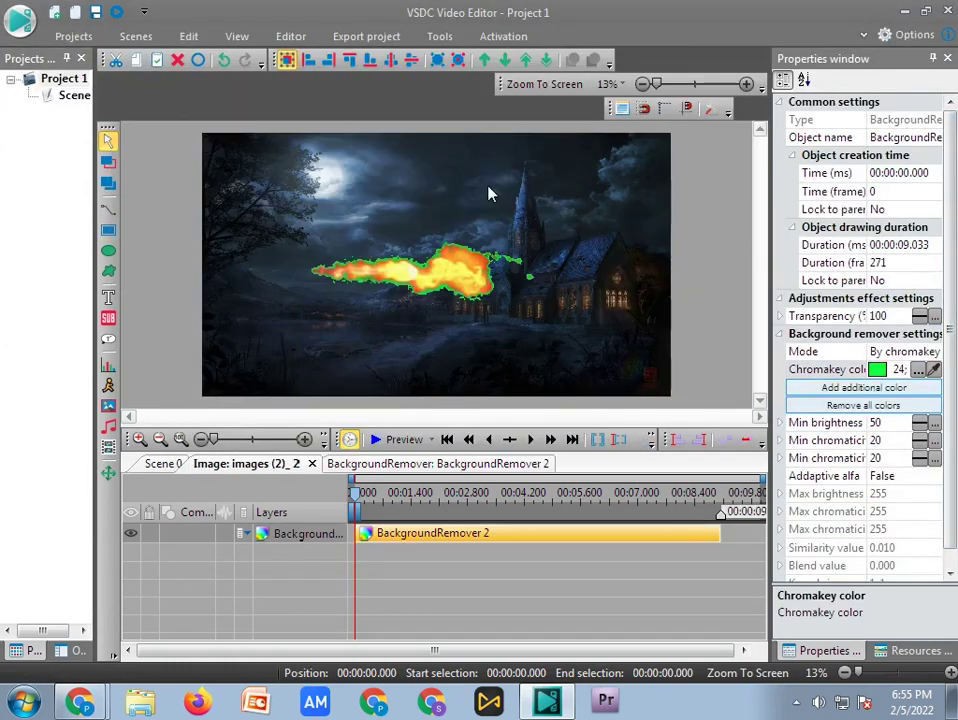
{"action": "left_click", "coordinate": [905, 458]}
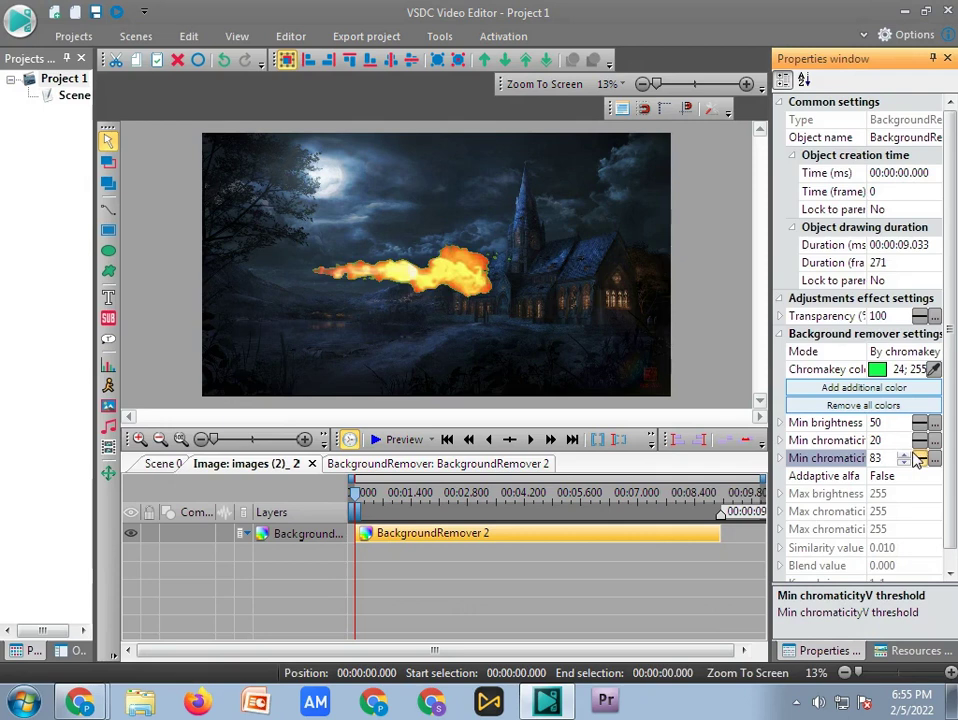
{"action": "left_click", "coordinate": [915, 457]}
{"action": "left_click", "coordinate": [903, 443]}
{"action": "left_click", "coordinate": [895, 421]}
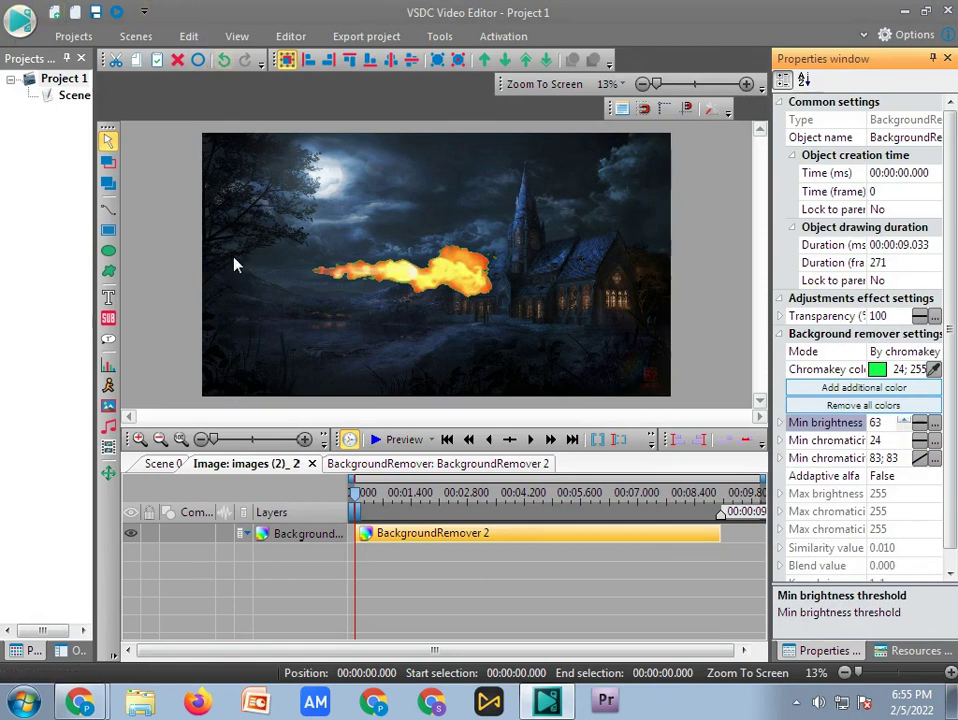
Position the fire image at the dragon's mouth, at left 992, top 224.
{"action": "left_click", "coordinate": [162, 463]}
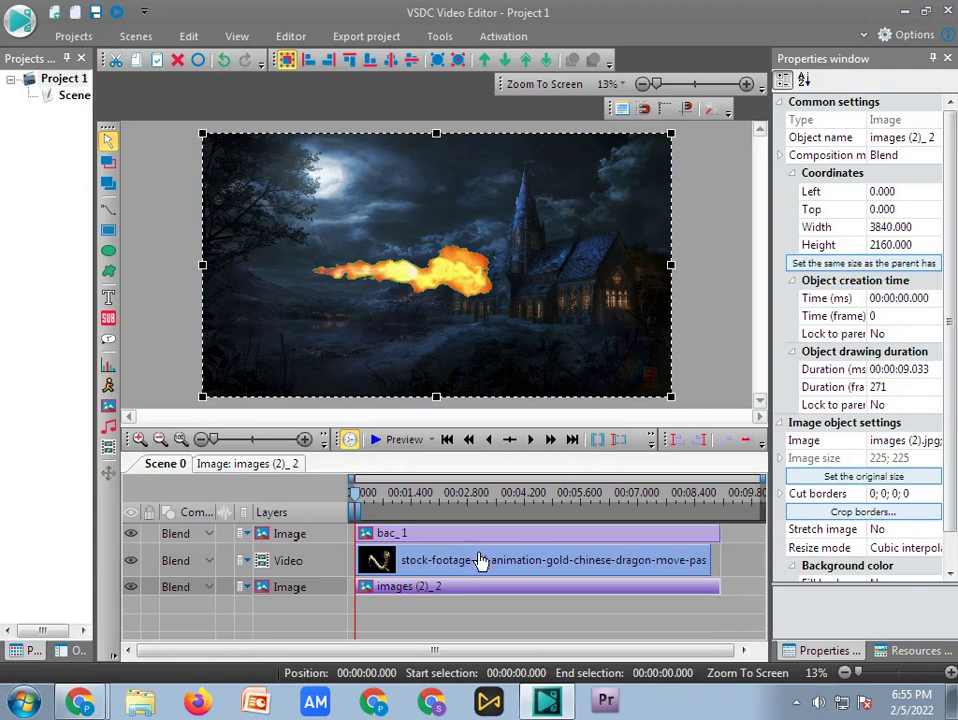
{"action": "left_click", "coordinate": [712, 558]}
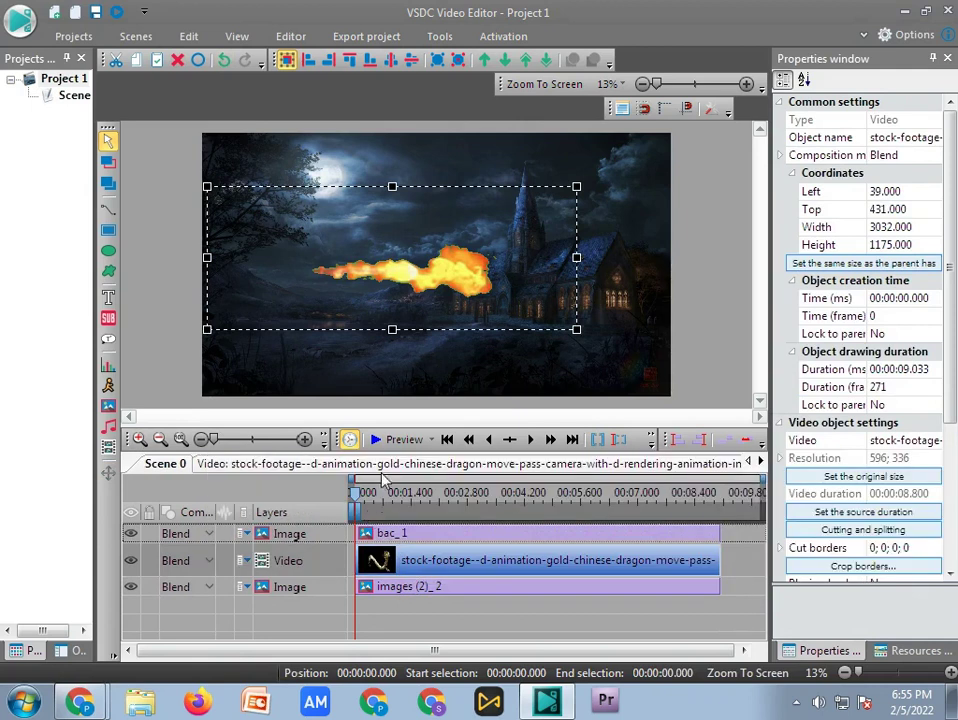
{"action": "left_click_drag", "start_coordinate": [377, 314], "coordinate": [483, 314]}
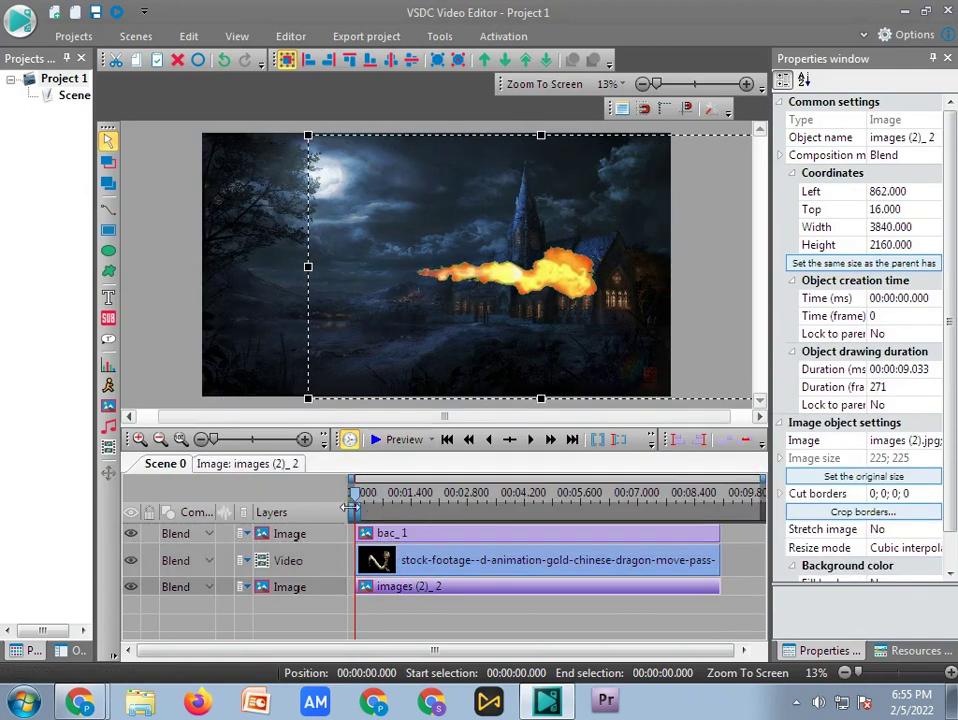
{"action": "left_click_drag", "start_coordinate": [355, 498], "coordinate": [474, 522]}
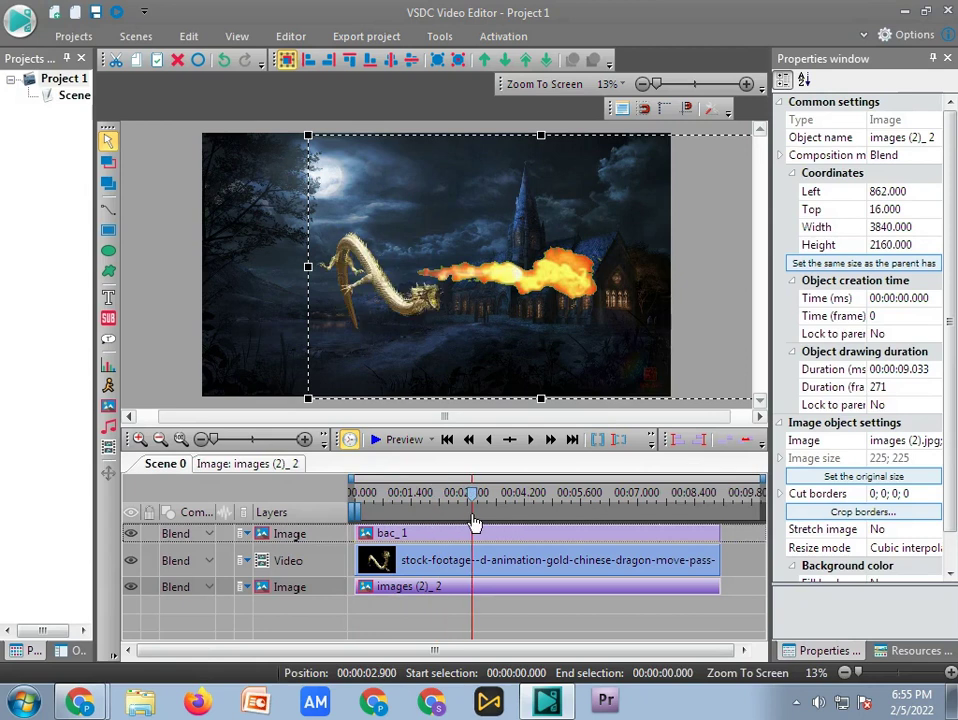
{"action": "left_click_drag", "start_coordinate": [463, 320], "coordinate": [476, 345]}
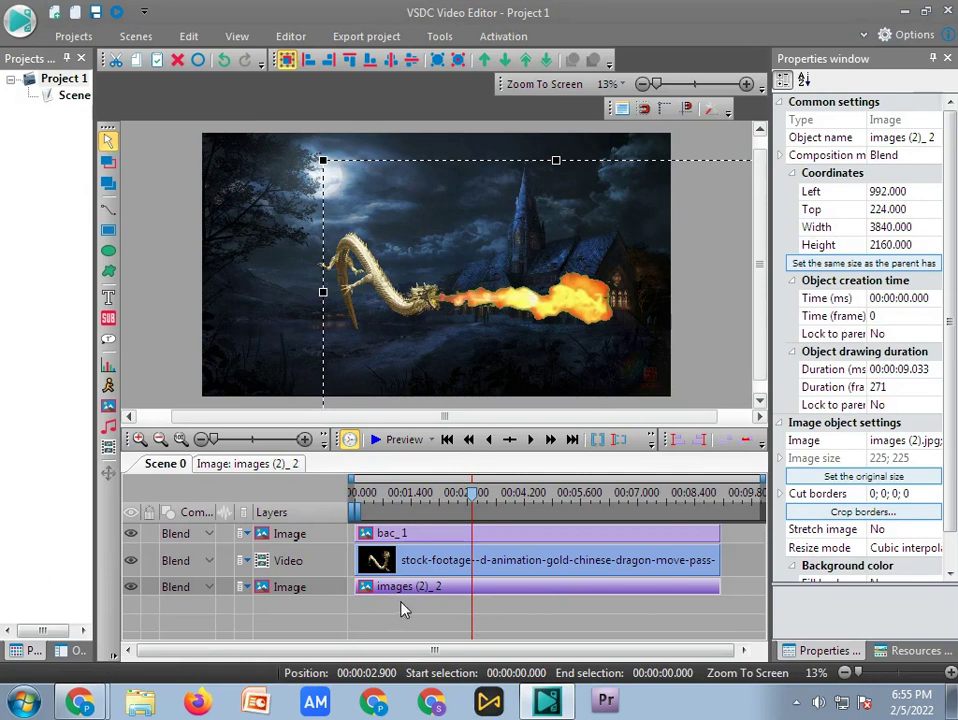
Make the fire a 0.133 s burst starting at 2.9 s and preview from about 1.4 s.
{"action": "left_click_drag", "start_coordinate": [355, 590], "coordinate": [468, 587]}
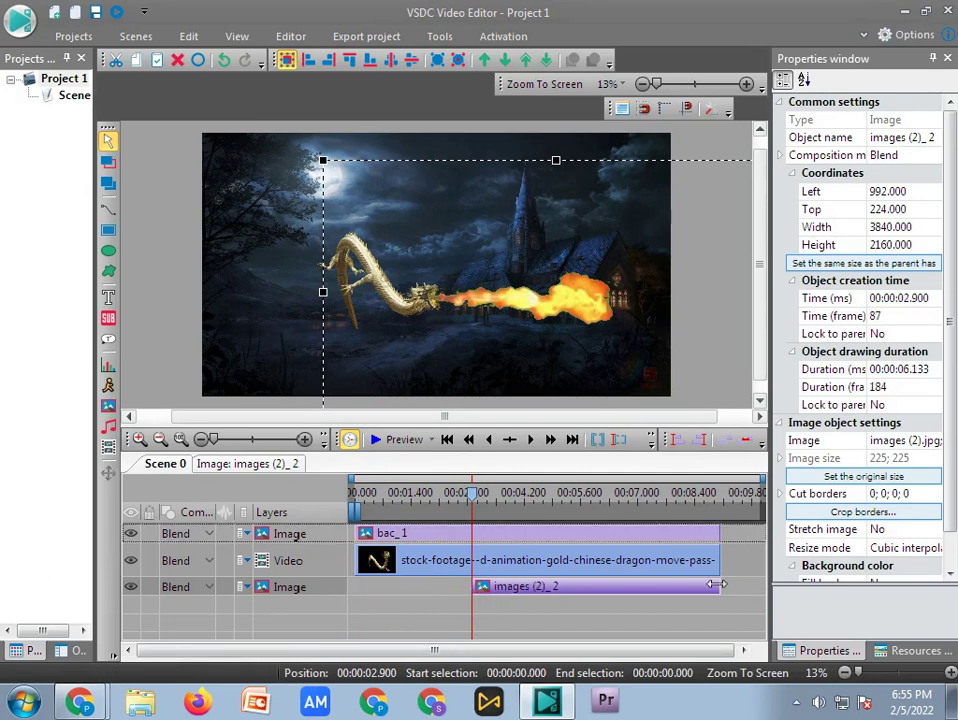
{"action": "left_click_drag", "start_coordinate": [720, 584], "coordinate": [465, 622]}
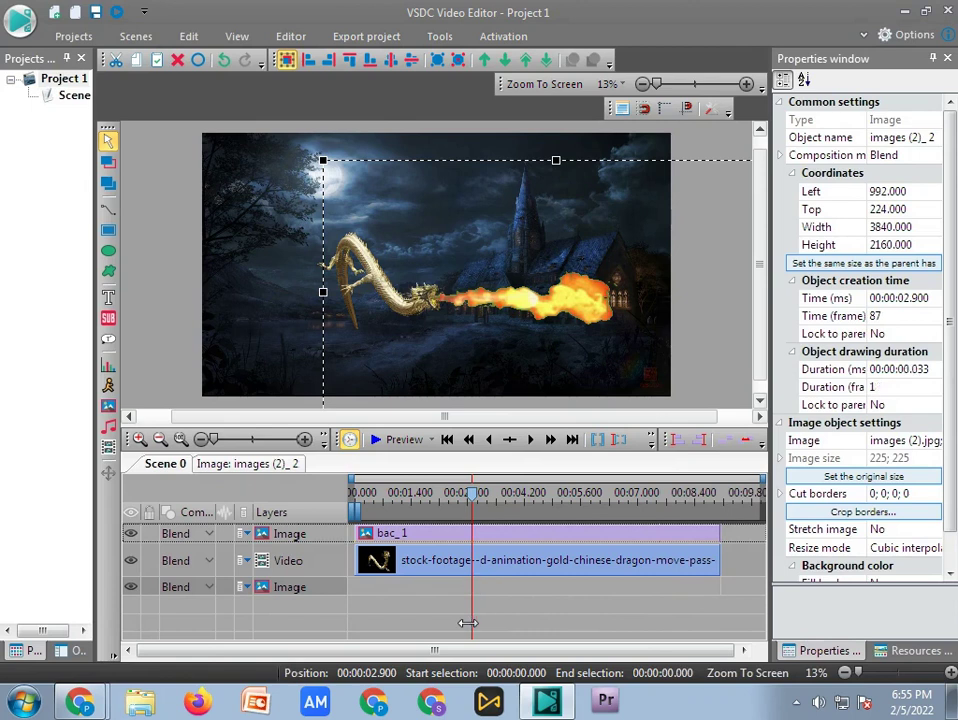
{"action": "left_click", "coordinate": [410, 505]}
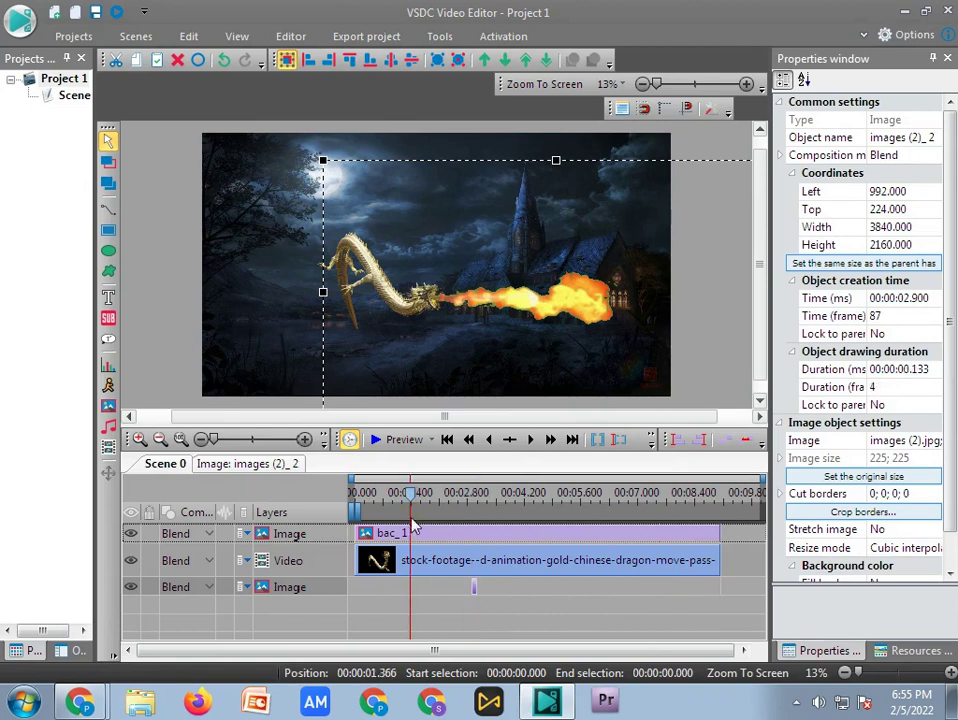
{"action": "left_click", "coordinate": [404, 440]}
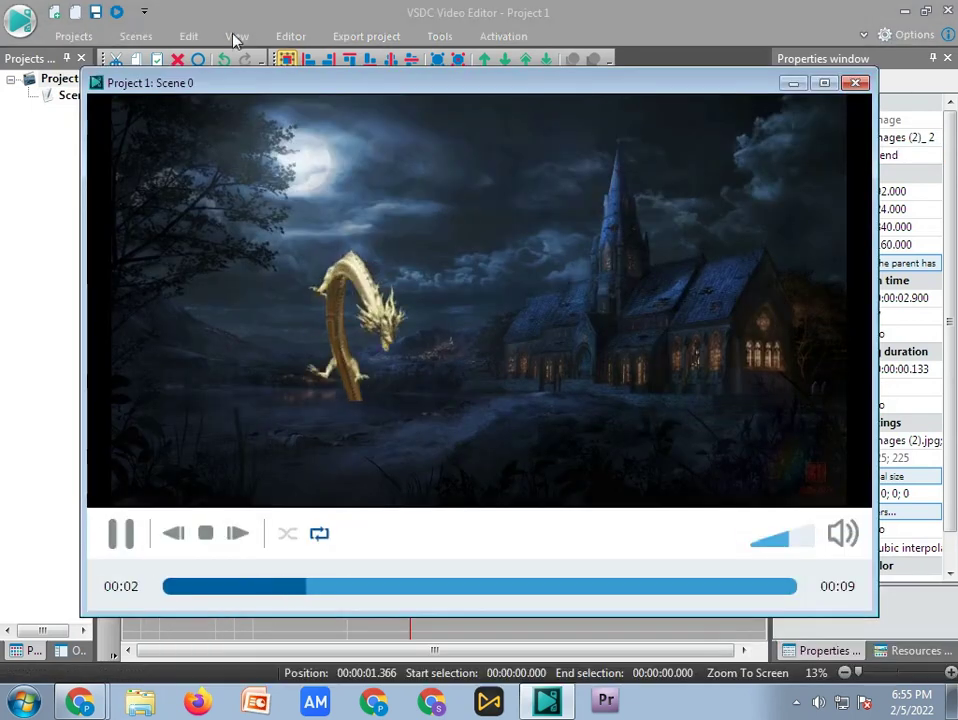
Close the preview and move the playhead to about 00:00:06.366.
{"action": "left_click", "coordinate": [855, 82]}
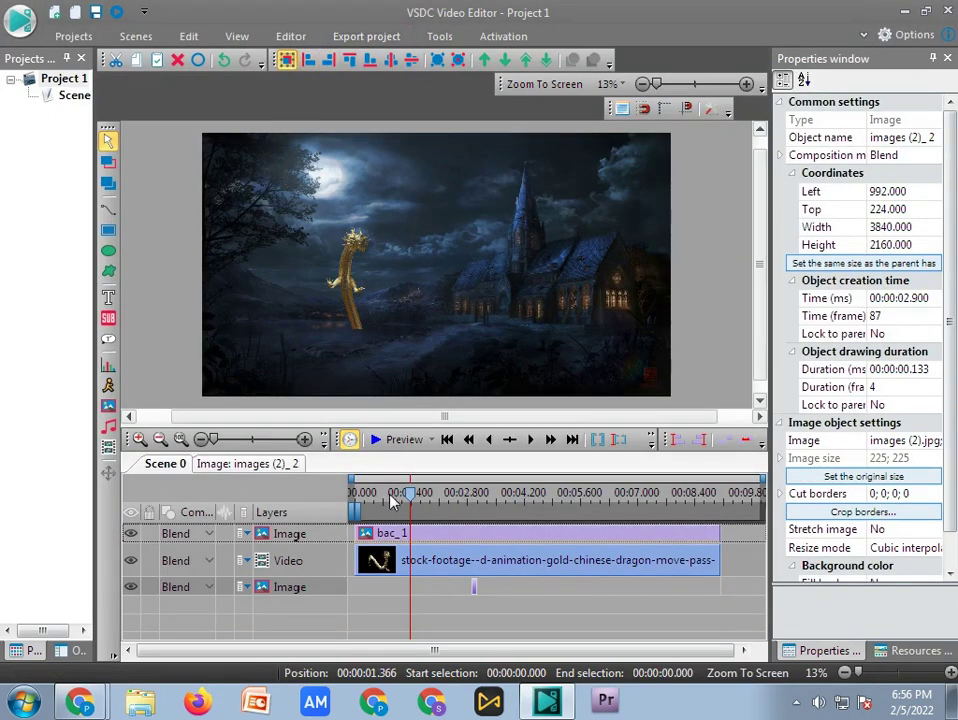
{"action": "left_click_drag", "start_coordinate": [415, 497], "coordinate": [616, 534]}
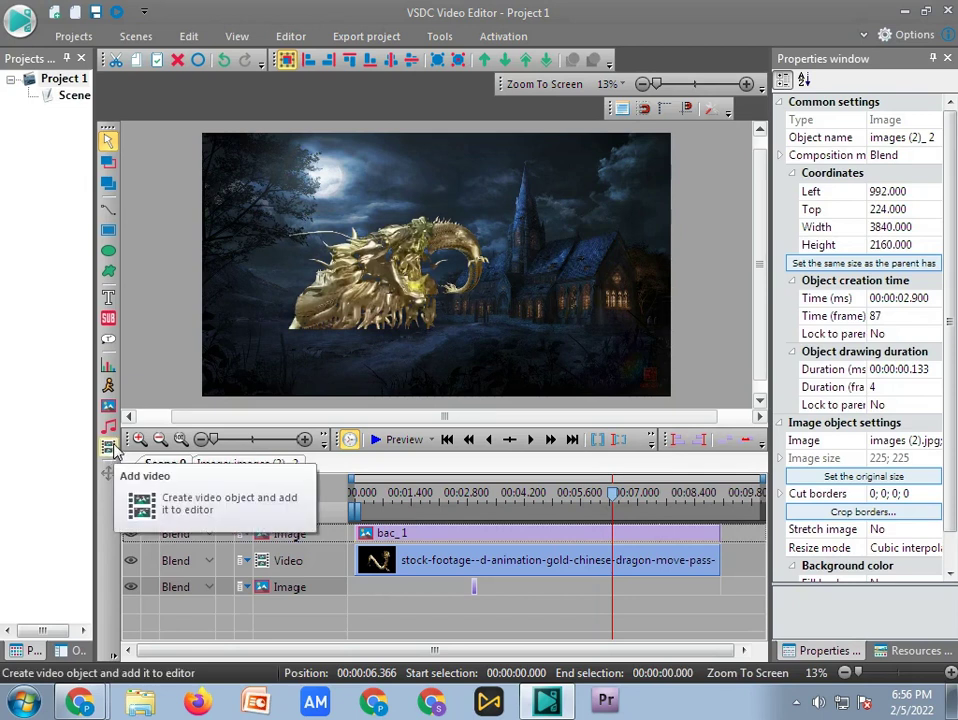
Add the green-screen fire image images (2) to the scene with default placement.
{"action": "left_click", "coordinate": [108, 405]}
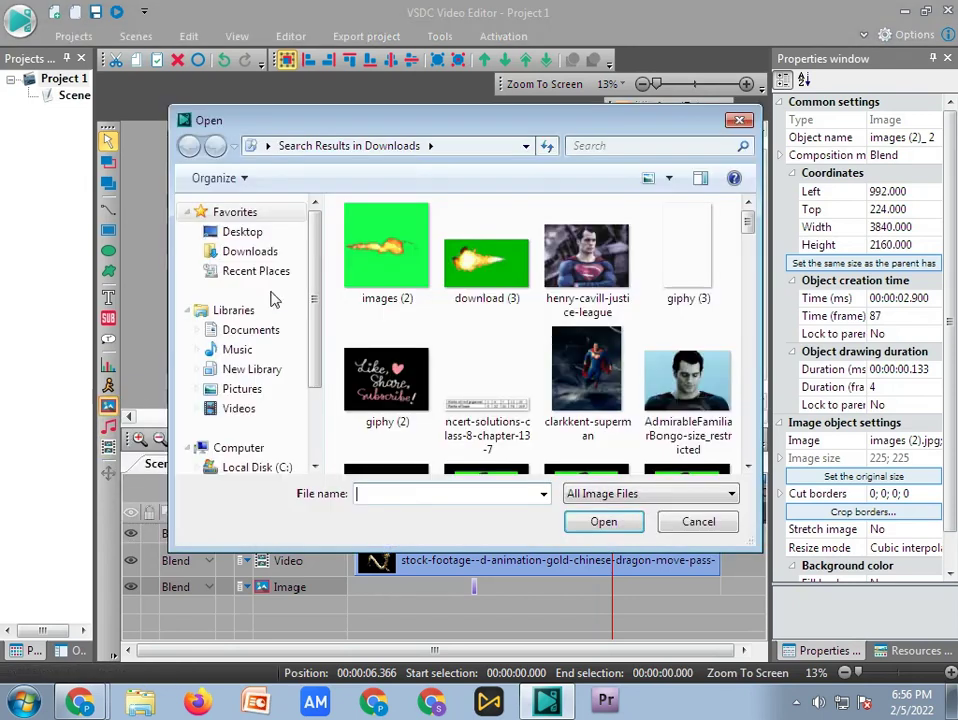
{"action": "left_click", "coordinate": [386, 250]}
{"action": "left_click", "coordinate": [596, 522]}
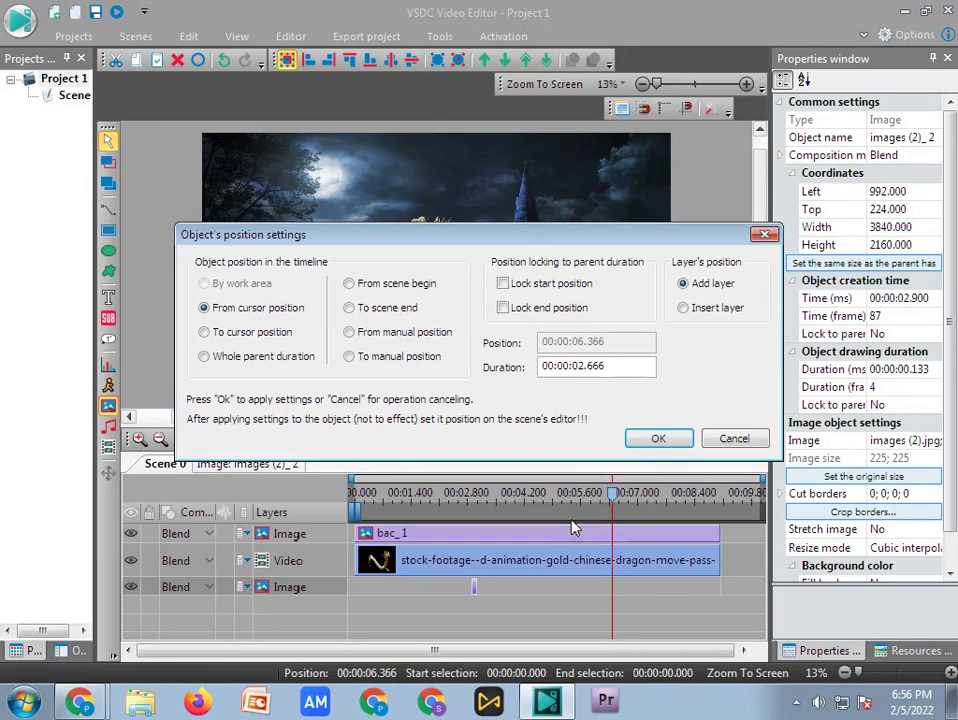
{"action": "left_click", "coordinate": [657, 436]}
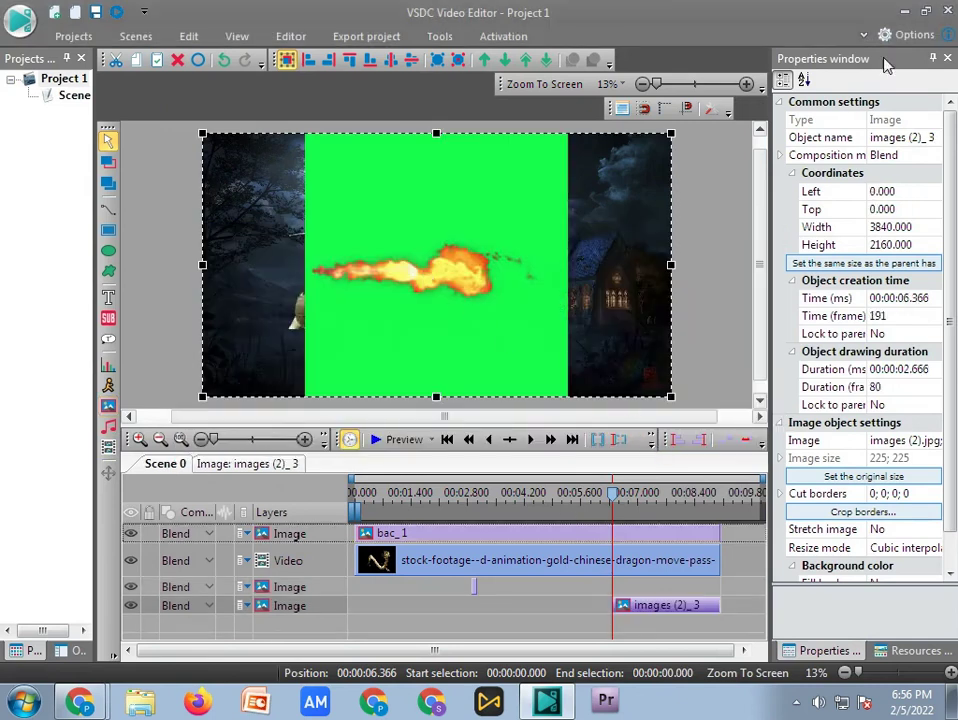
Apply the Background remover to key out the fire's green, and drag the flames to the dragon's mouth.
{"action": "left_click", "coordinate": [290, 36]}
{"action": "left_click", "coordinate": [128, 95]}
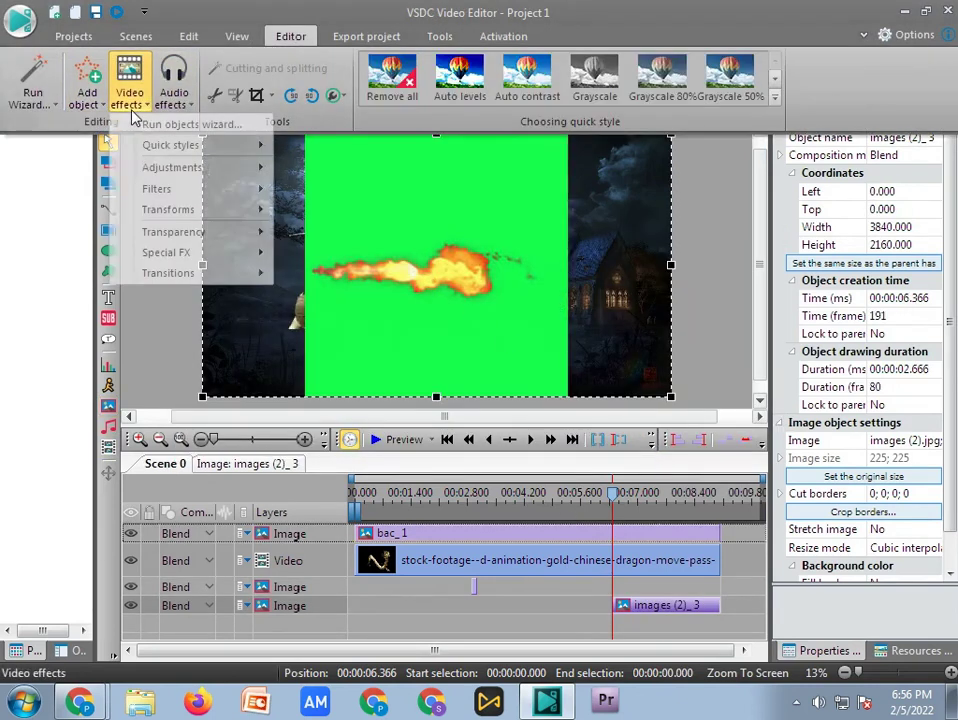
{"action": "mouse_move", "coordinate": [230, 231]}
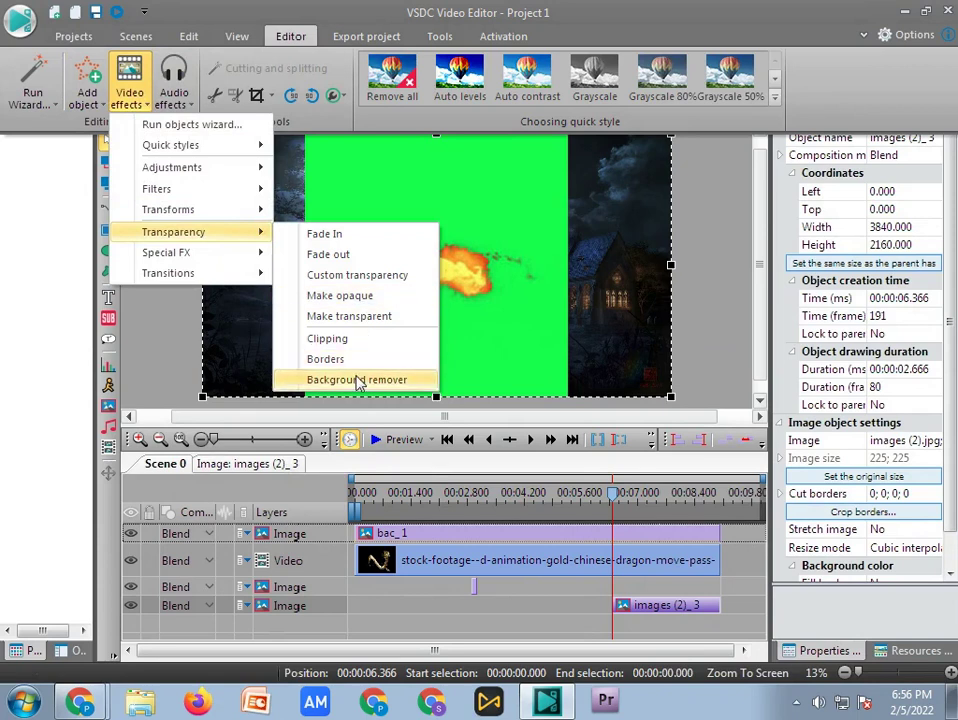
{"action": "left_click", "coordinate": [363, 380]}
{"action": "left_click", "coordinate": [655, 443]}
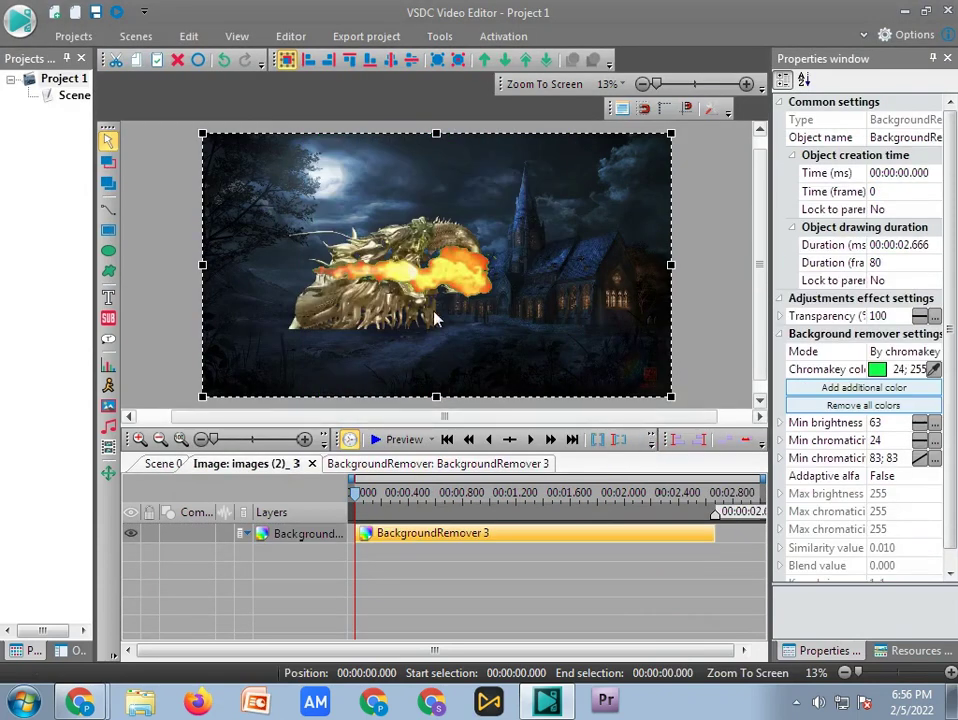
{"action": "left_click_drag", "start_coordinate": [435, 318], "coordinate": [550, 298]}
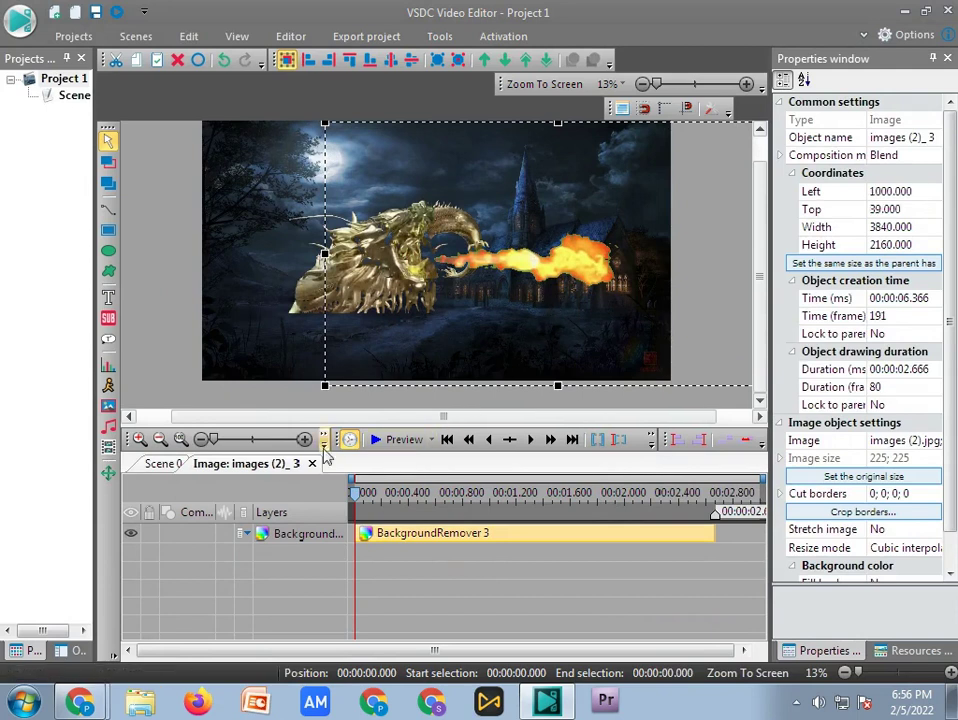
{"action": "left_click", "coordinate": [156, 465]}
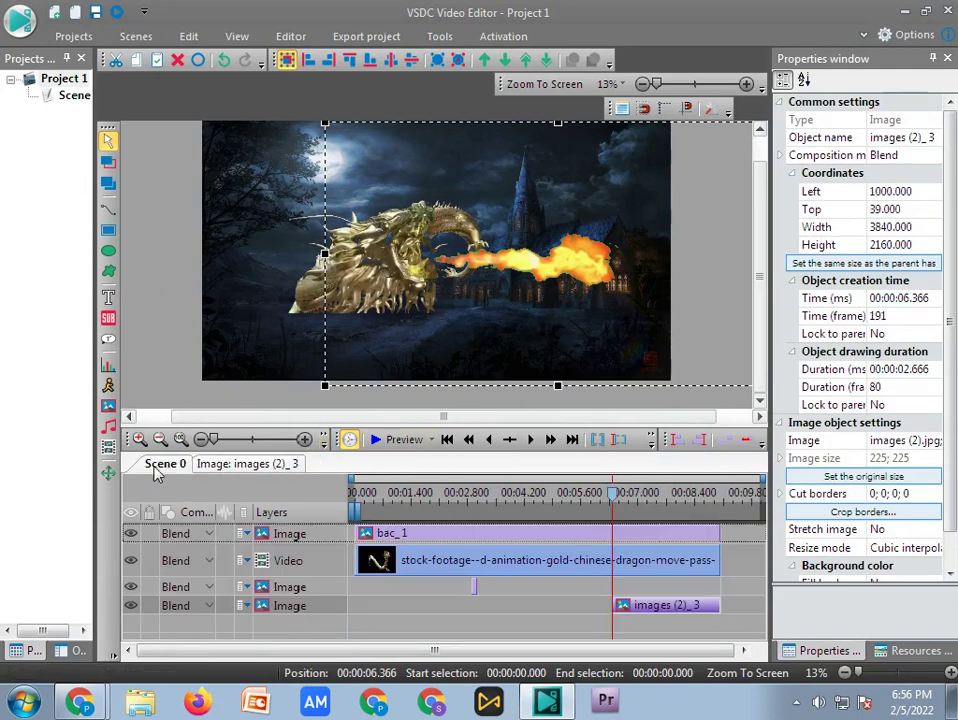
Preview the fire burst, then move the playhead back to about 5.1 seconds.
{"action": "left_click", "coordinate": [412, 442]}
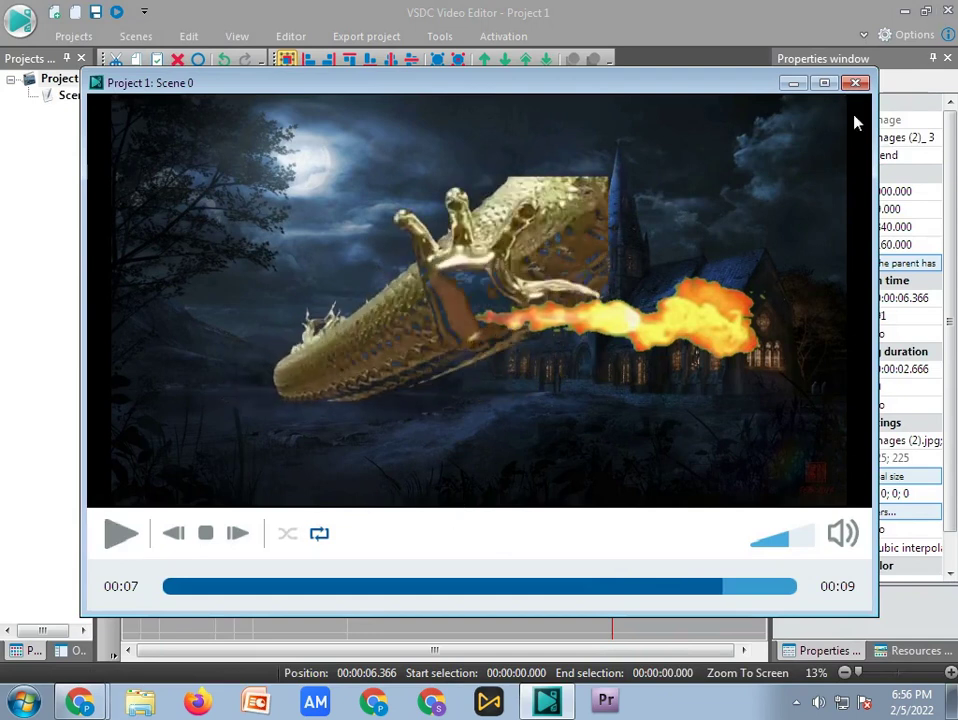
{"action": "left_click", "coordinate": [856, 83]}
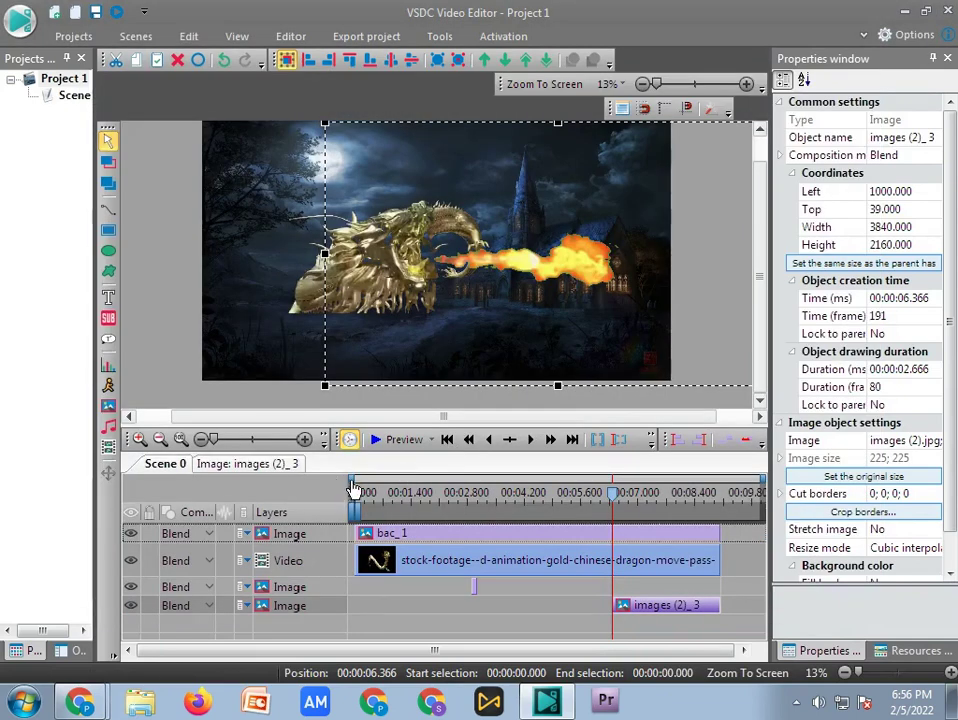
{"action": "scroll", "coordinate": [355, 490], "scroll_direction": "right", "scroll_amount": 2}
{"action": "scroll", "coordinate": [355, 490], "scroll_direction": "left", "scroll_amount": 2}
{"action": "left_click_drag", "start_coordinate": [614, 503], "coordinate": [610, 562]}
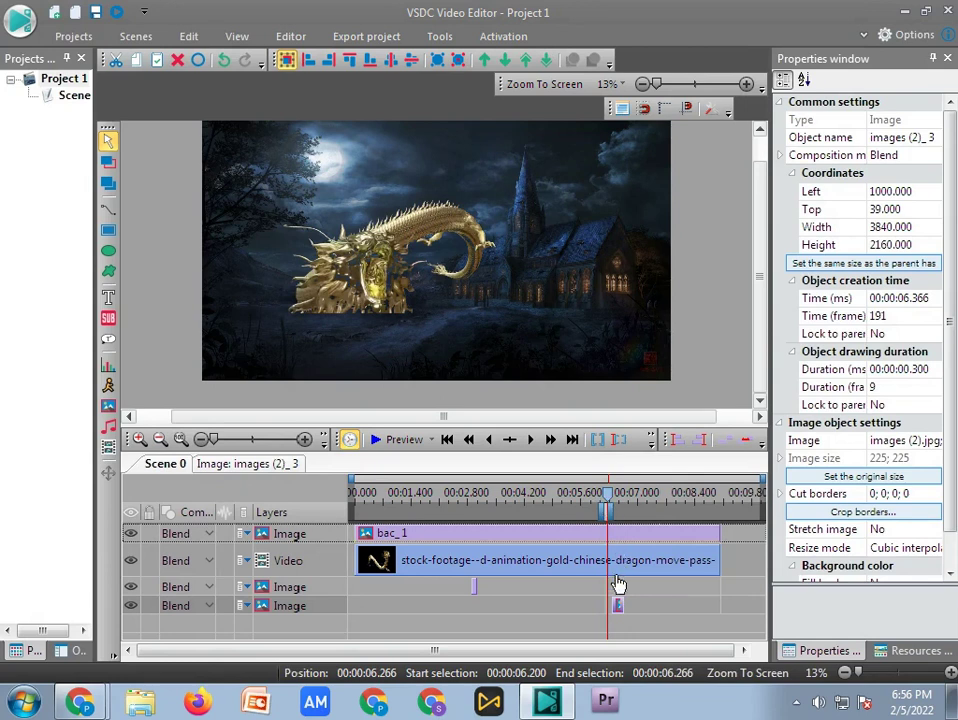
Start the fire burst at 6.266 s and move the flames lower-left toward the dragon's mouth.
{"action": "left_click_drag", "start_coordinate": [610, 614], "coordinate": [613, 615]}
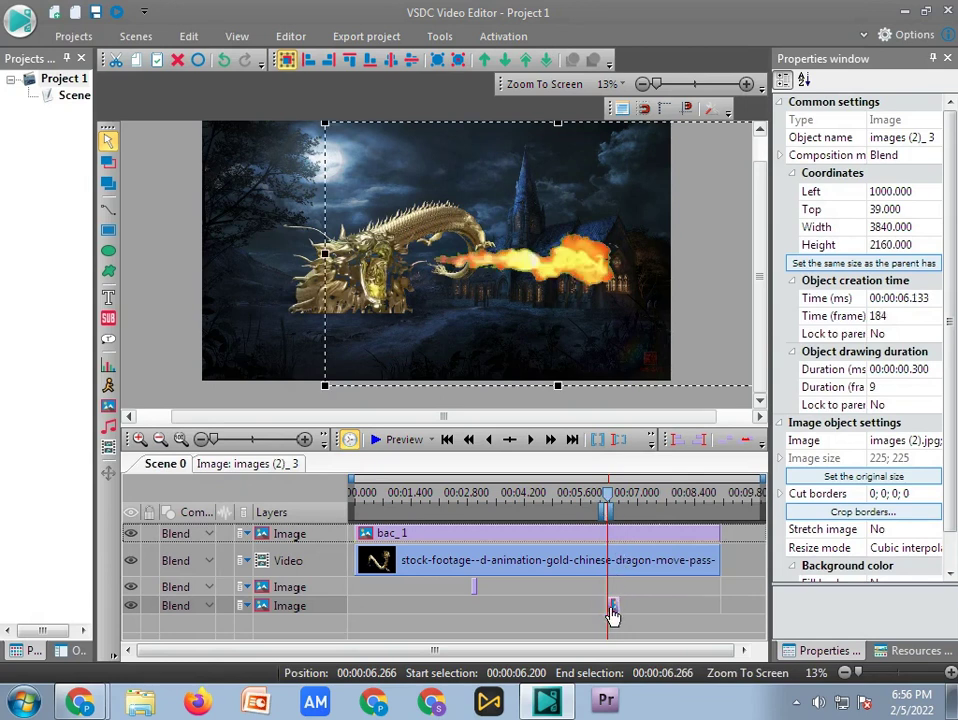
{"action": "double_click", "coordinate": [543, 300]}
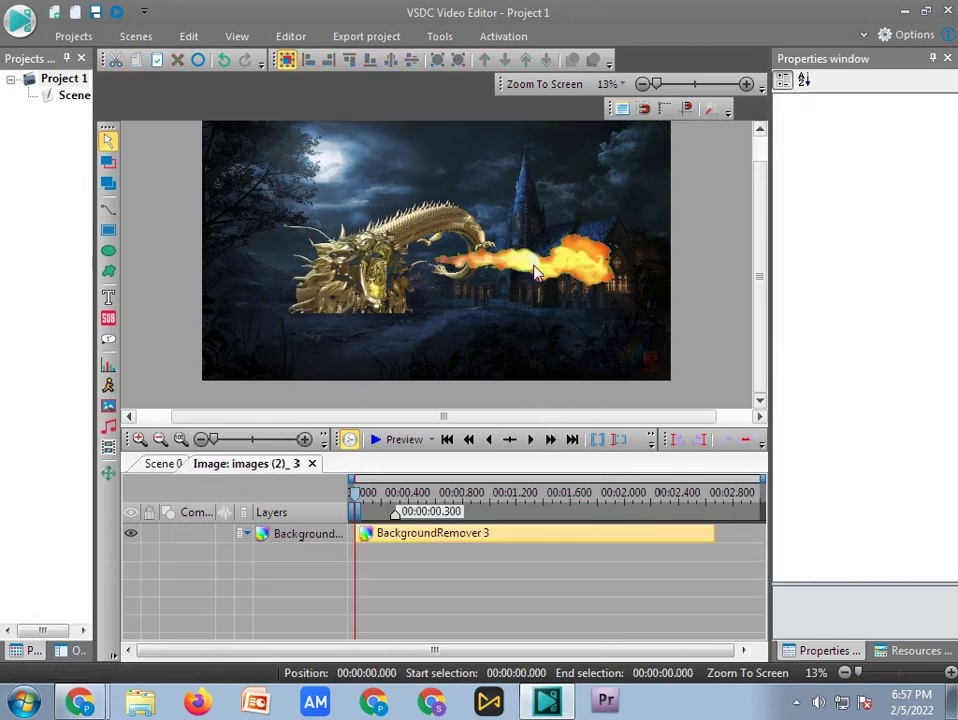
{"action": "left_click_drag", "start_coordinate": [540, 262], "coordinate": [481, 274]}
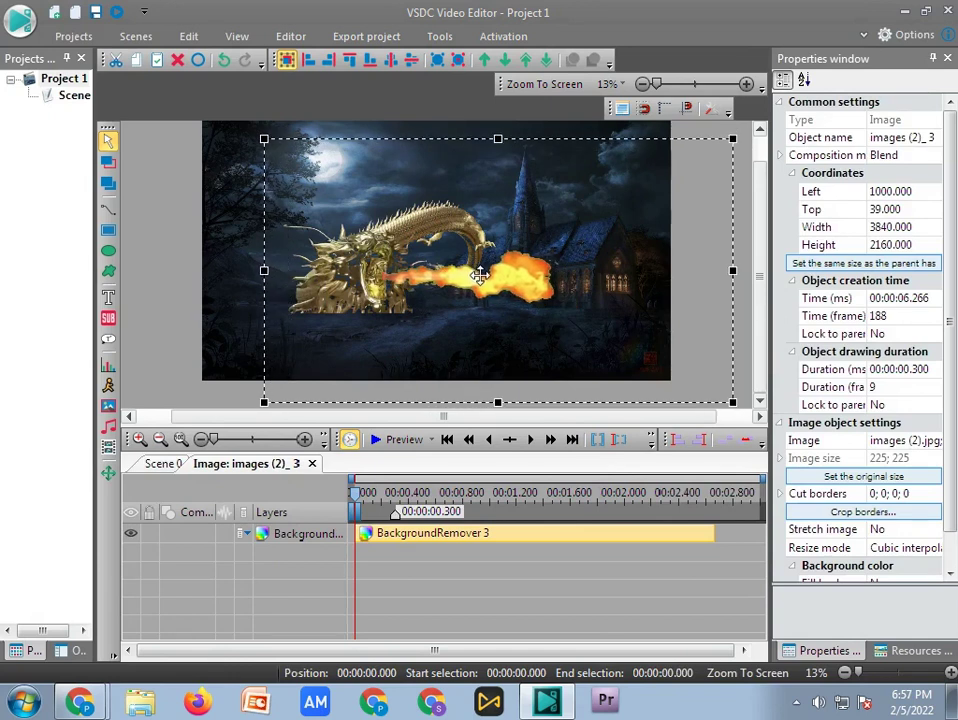
Preview the fire burst, then replay the whole scene from the beginning.
{"action": "left_click", "coordinate": [398, 440]}
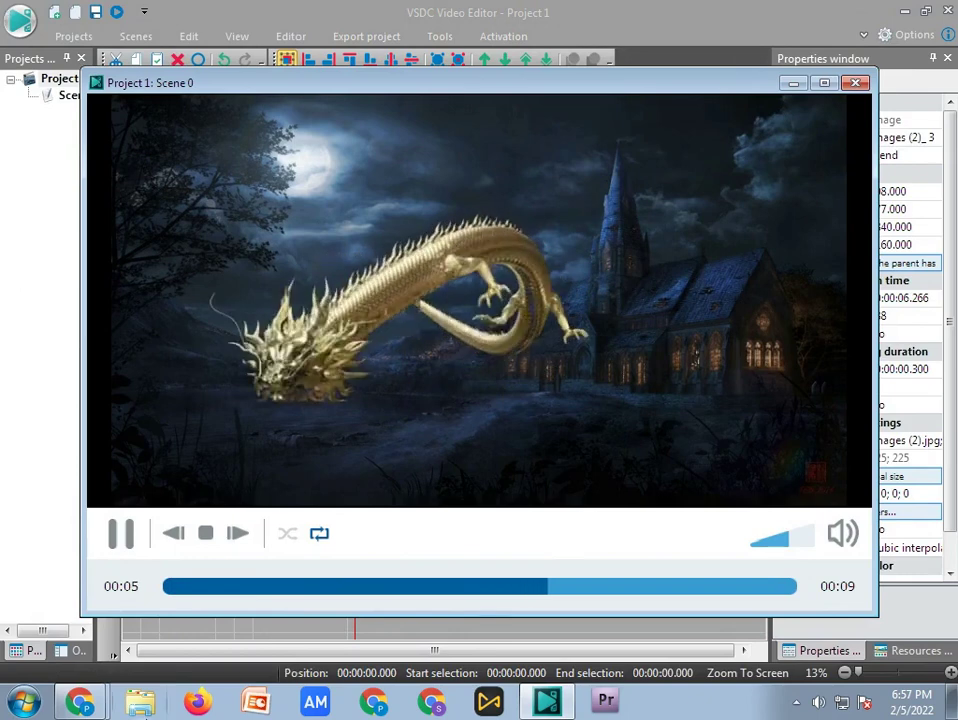
{"action": "left_click", "coordinate": [855, 82]}
{"action": "left_click", "coordinate": [162, 464]}
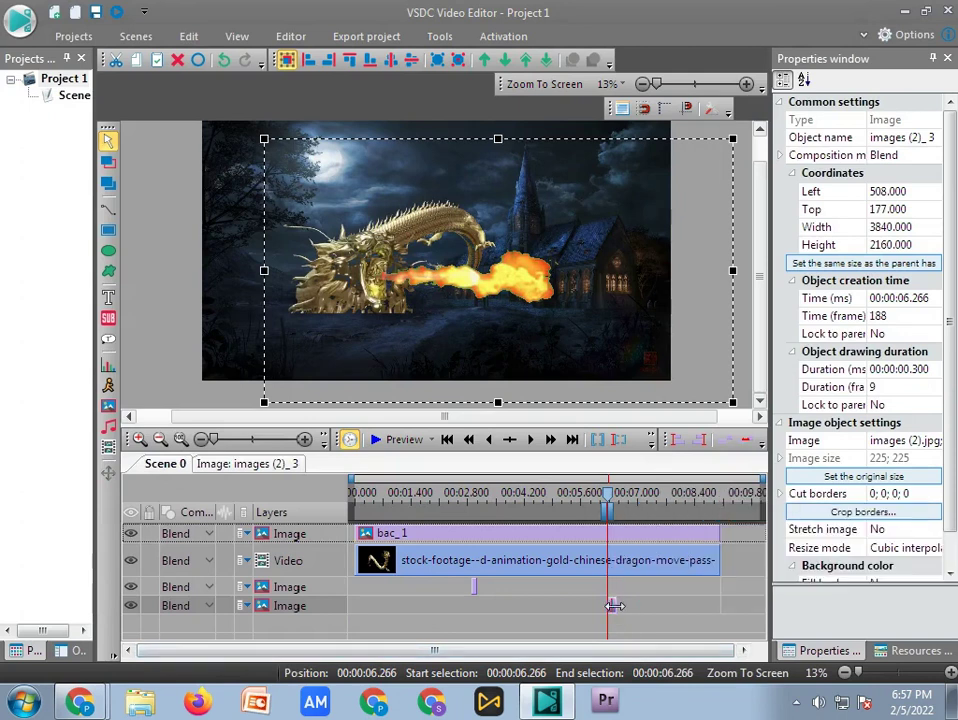
{"action": "left_click_drag", "start_coordinate": [606, 505], "coordinate": [355, 503]}
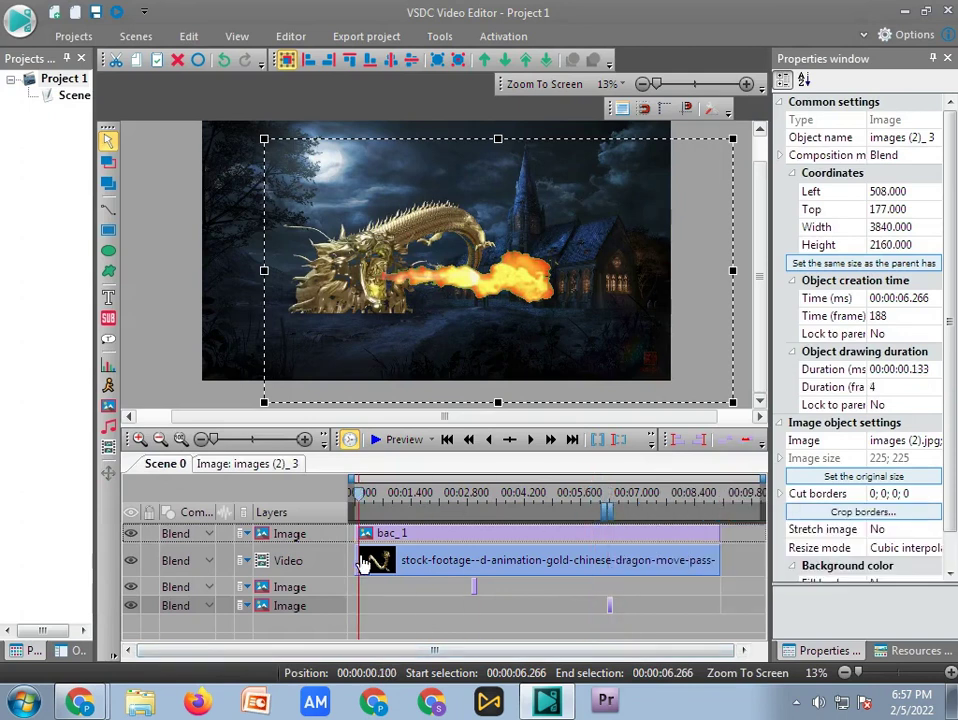
{"action": "left_click", "coordinate": [387, 443]}
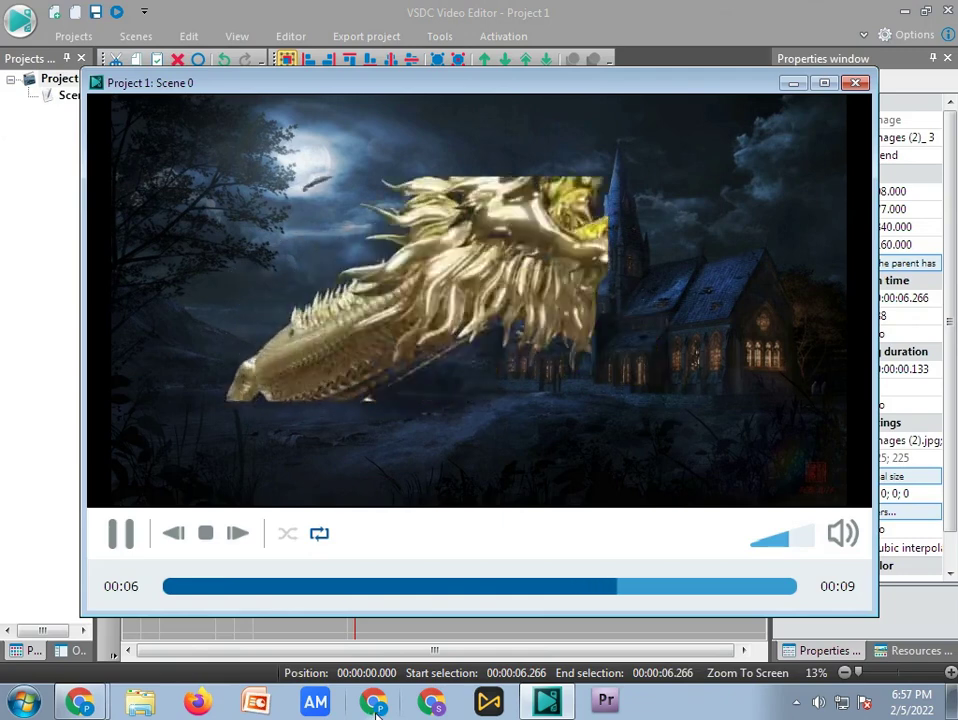
{"action": "left_click", "coordinate": [858, 86]}
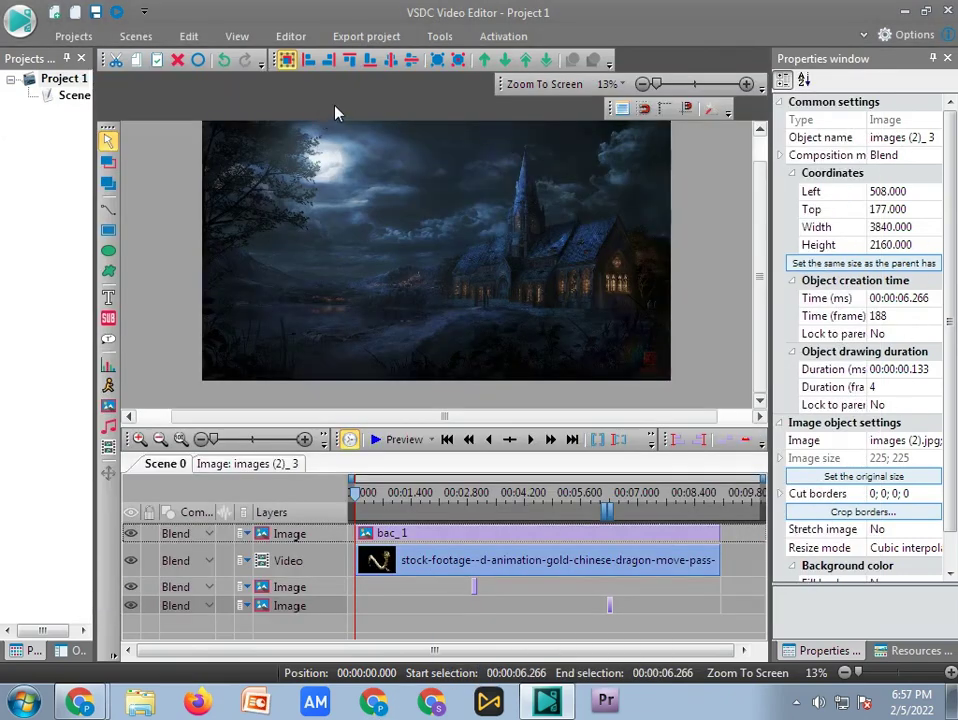
Export the project as a 1080p MP4 named Project 1.mp4, then switch to the Kapwing browser window.
{"action": "left_click", "coordinate": [366, 36]}
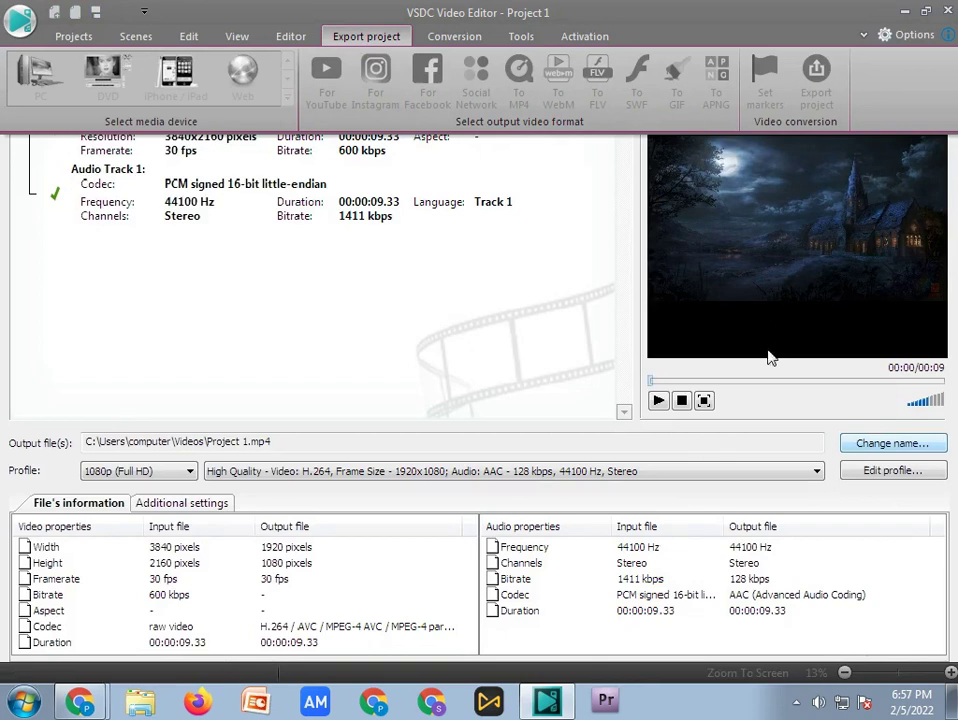
{"action": "left_click", "coordinate": [584, 36]}
{"action": "left_click", "coordinate": [355, 37]}
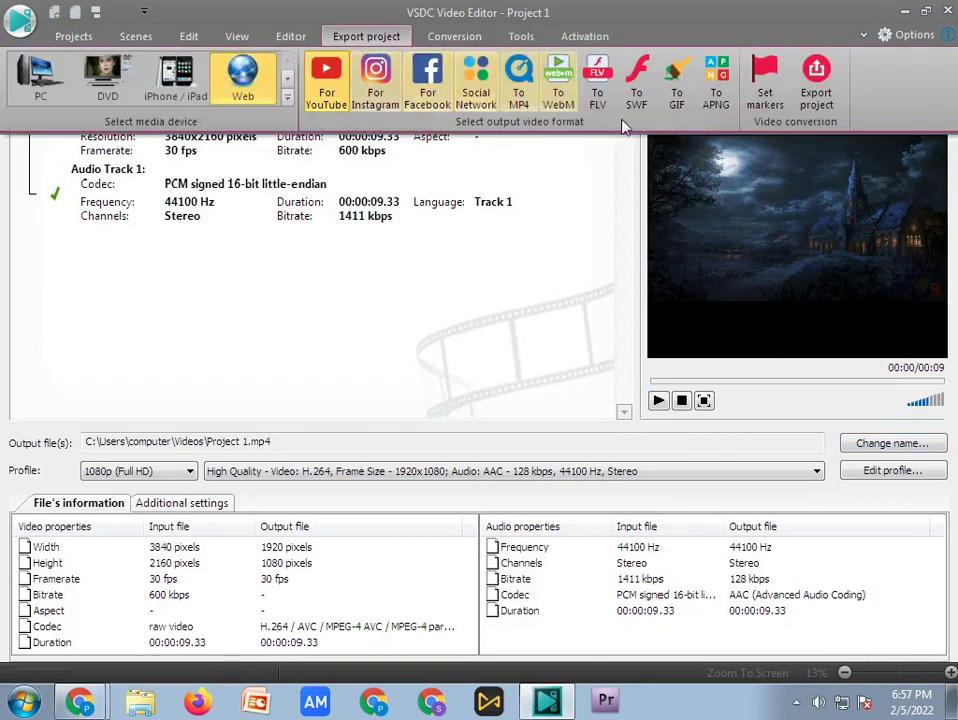
{"action": "left_click", "coordinate": [816, 100]}
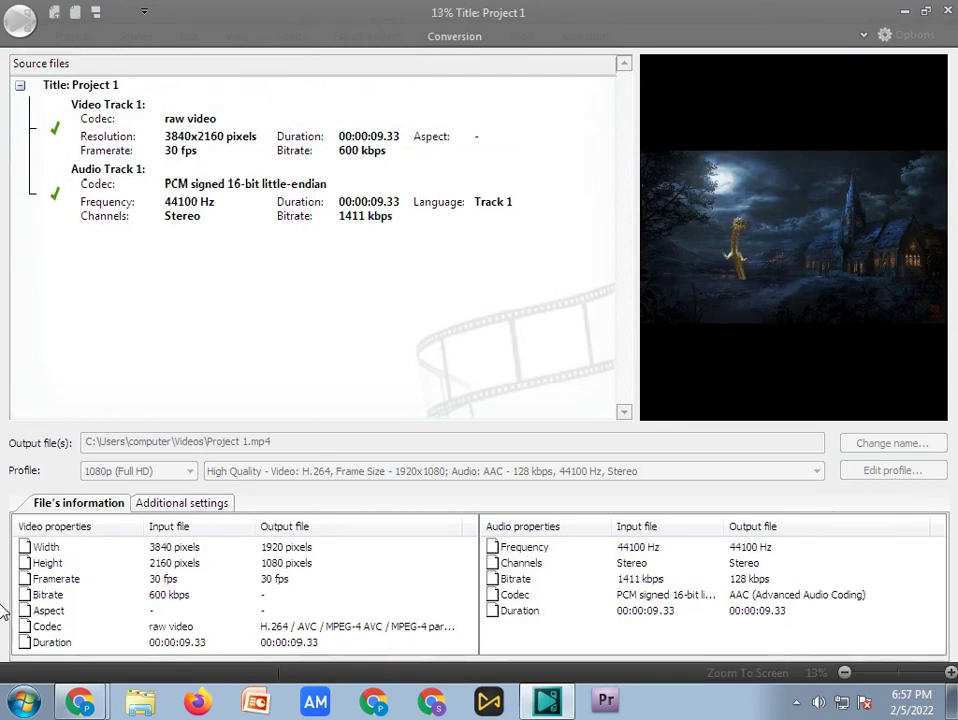
{"action": "mouse_move", "coordinate": [80, 702]}
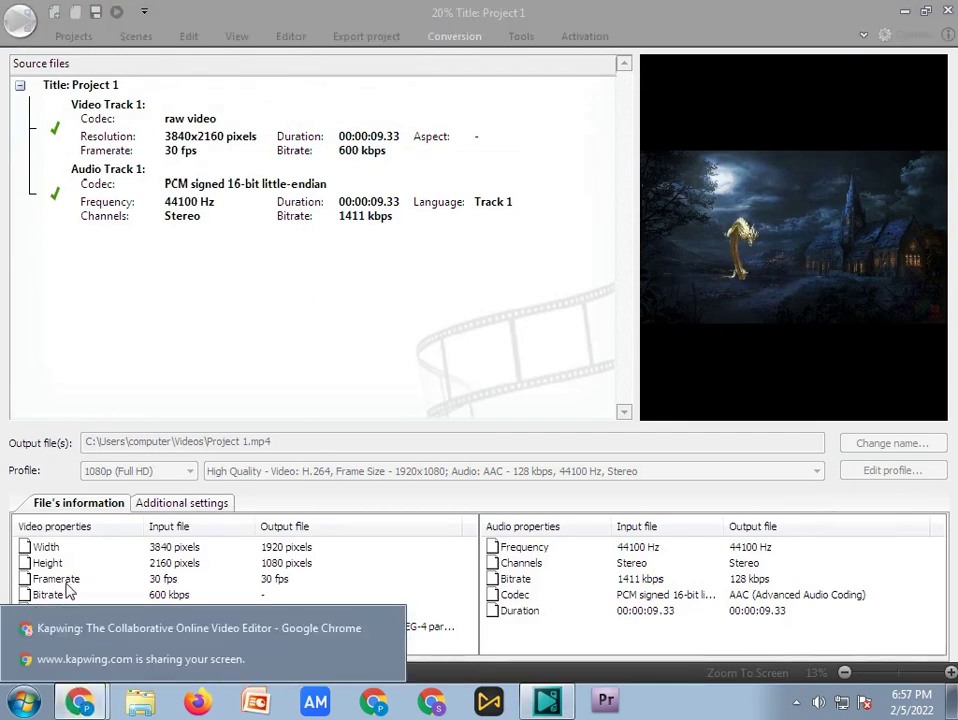
{"action": "left_click", "coordinate": [62, 627]}
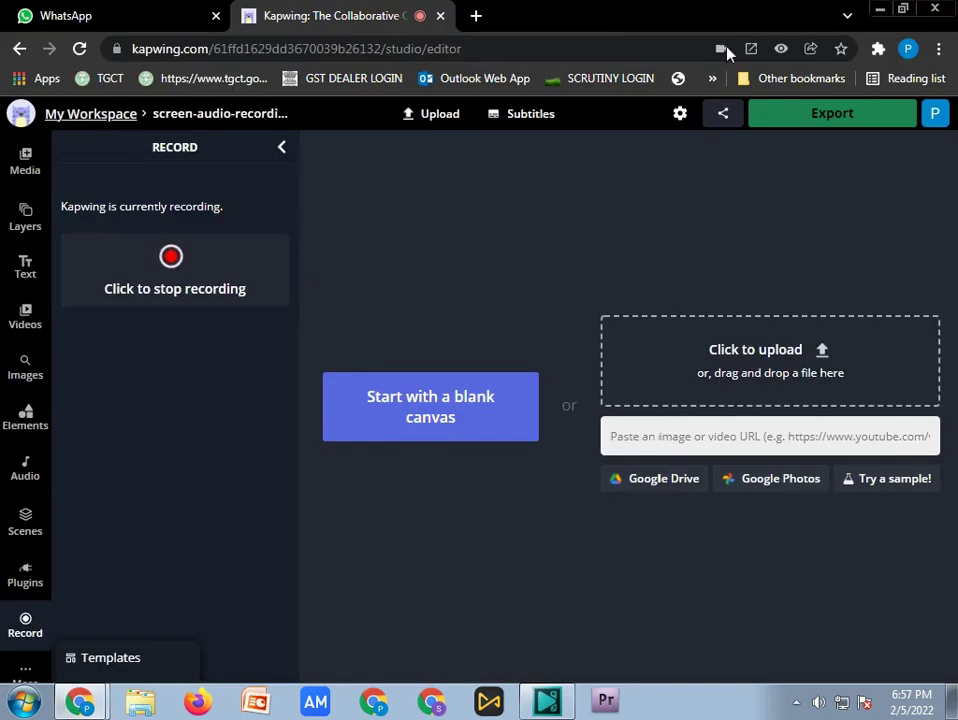